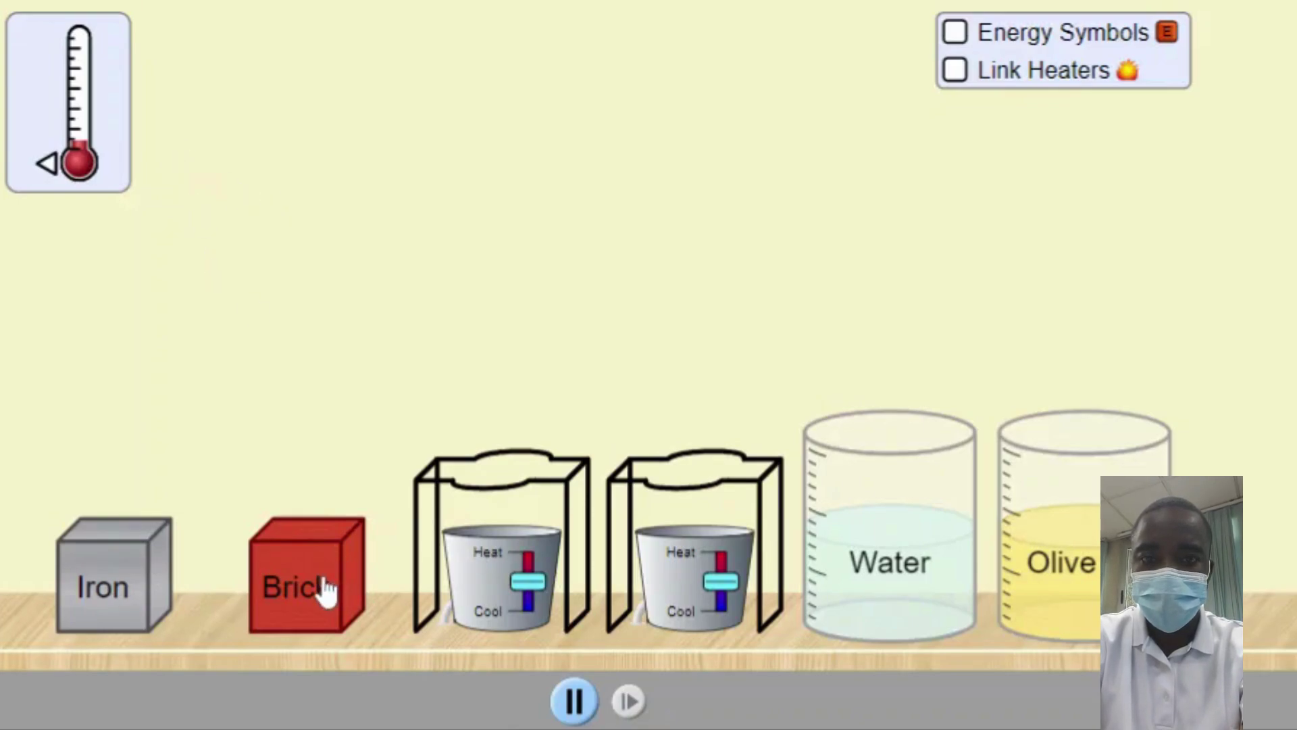
Step: Place the water and olive oil beakers on the two heater stands and put a thermometer in each liquid
{"action": "left_click_drag", "start_coordinate": [943, 561], "coordinate": [542, 430]}
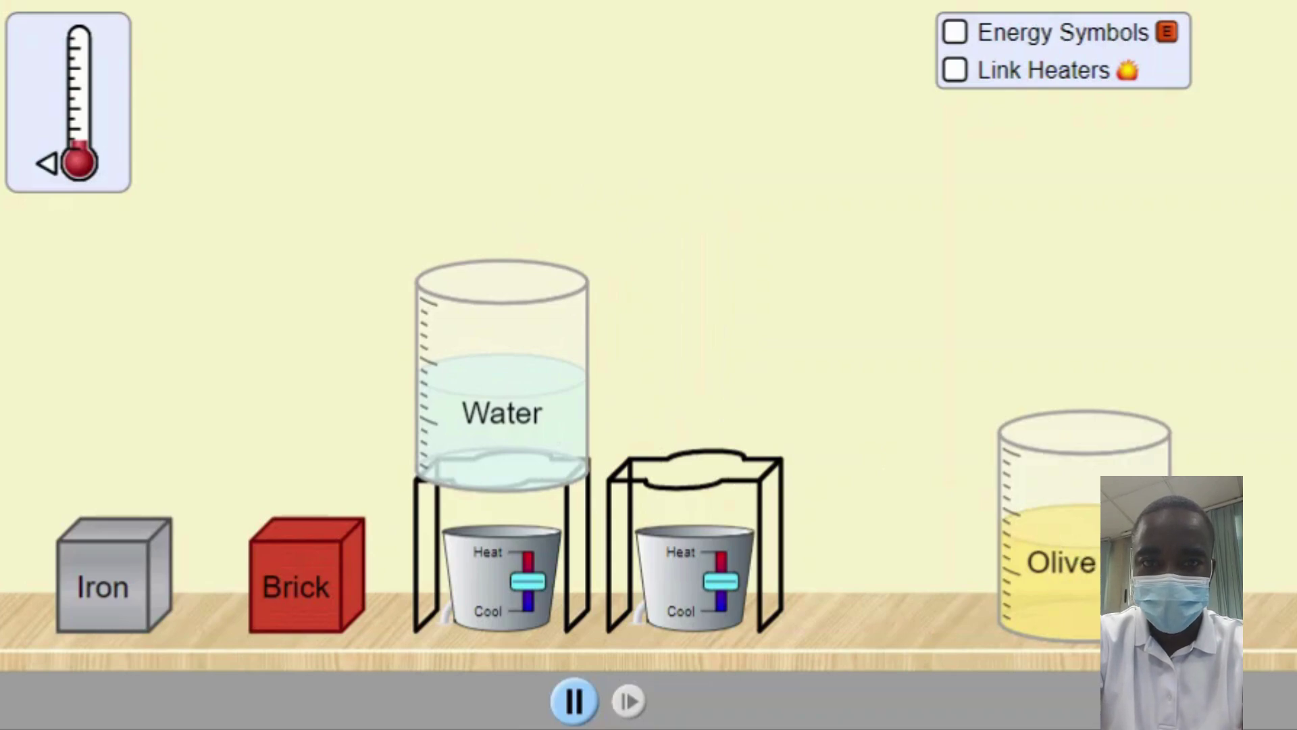
{"action": "left_click_drag", "start_coordinate": [1077, 573], "coordinate": [692, 422]}
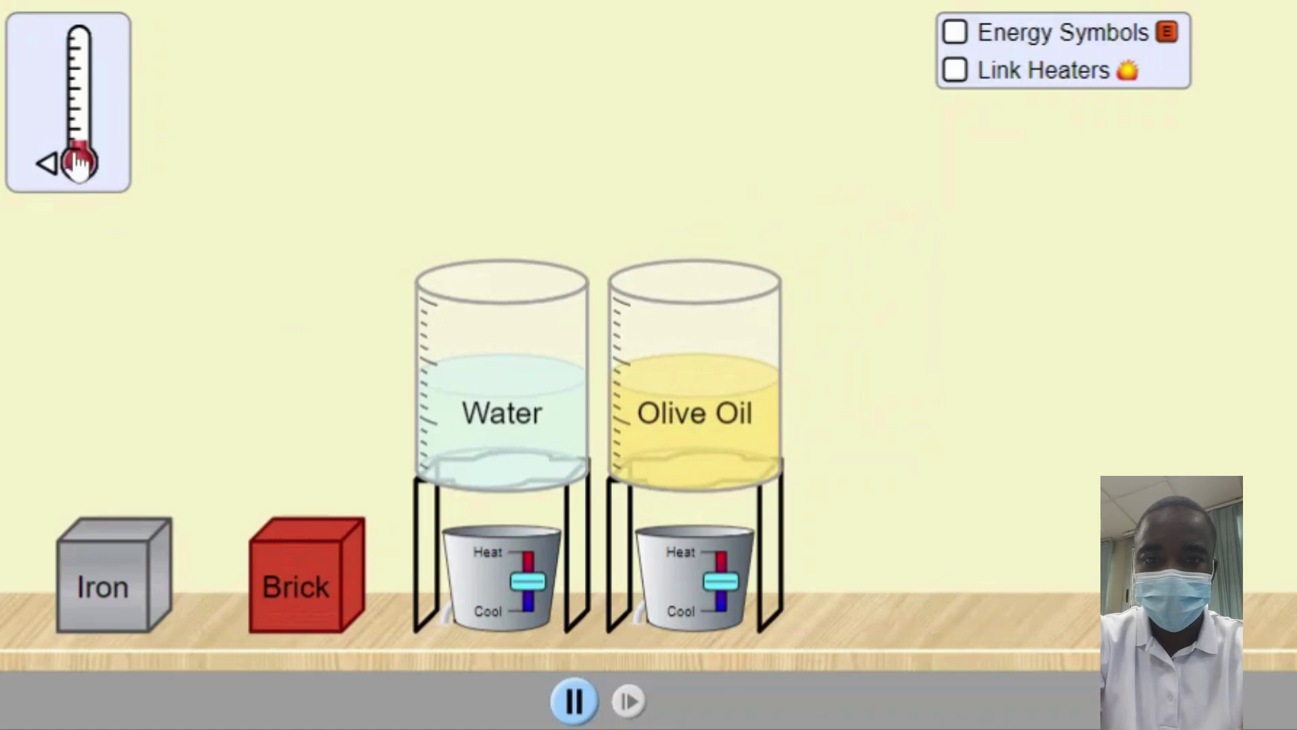
{"action": "left_click_drag", "start_coordinate": [79, 162], "coordinate": [503, 396]}
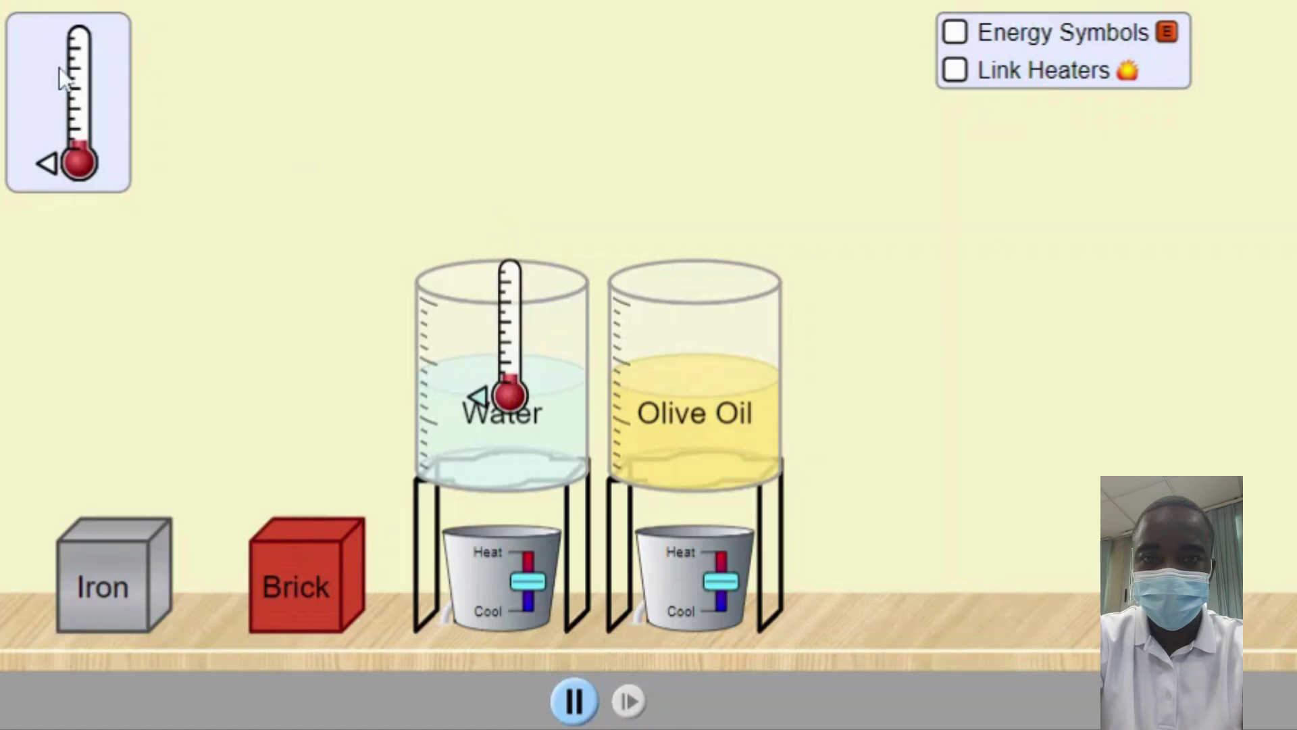
{"action": "left_click_drag", "start_coordinate": [81, 88], "coordinate": [679, 312]}
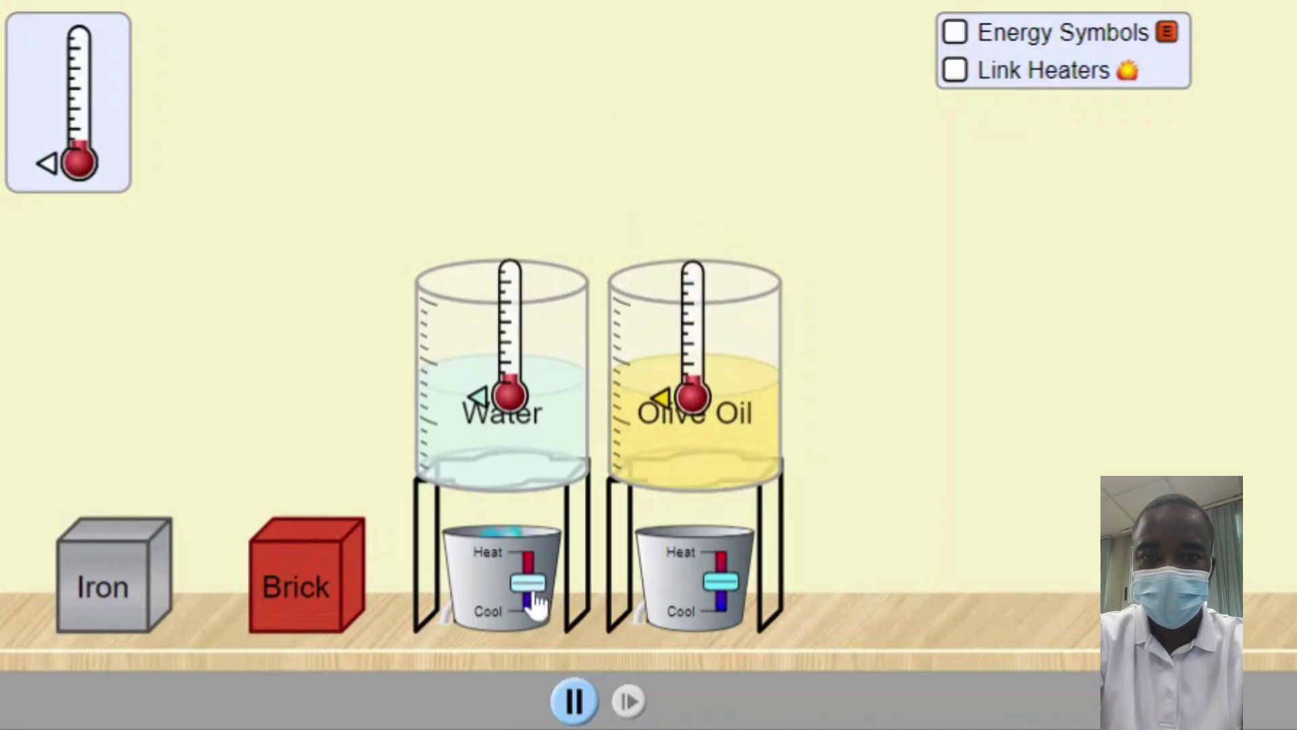
Step: Heat the water beaker with its own heater at full heat in short bursts
{"action": "left_click_drag", "start_coordinate": [534, 595], "coordinate": [547, 524]}
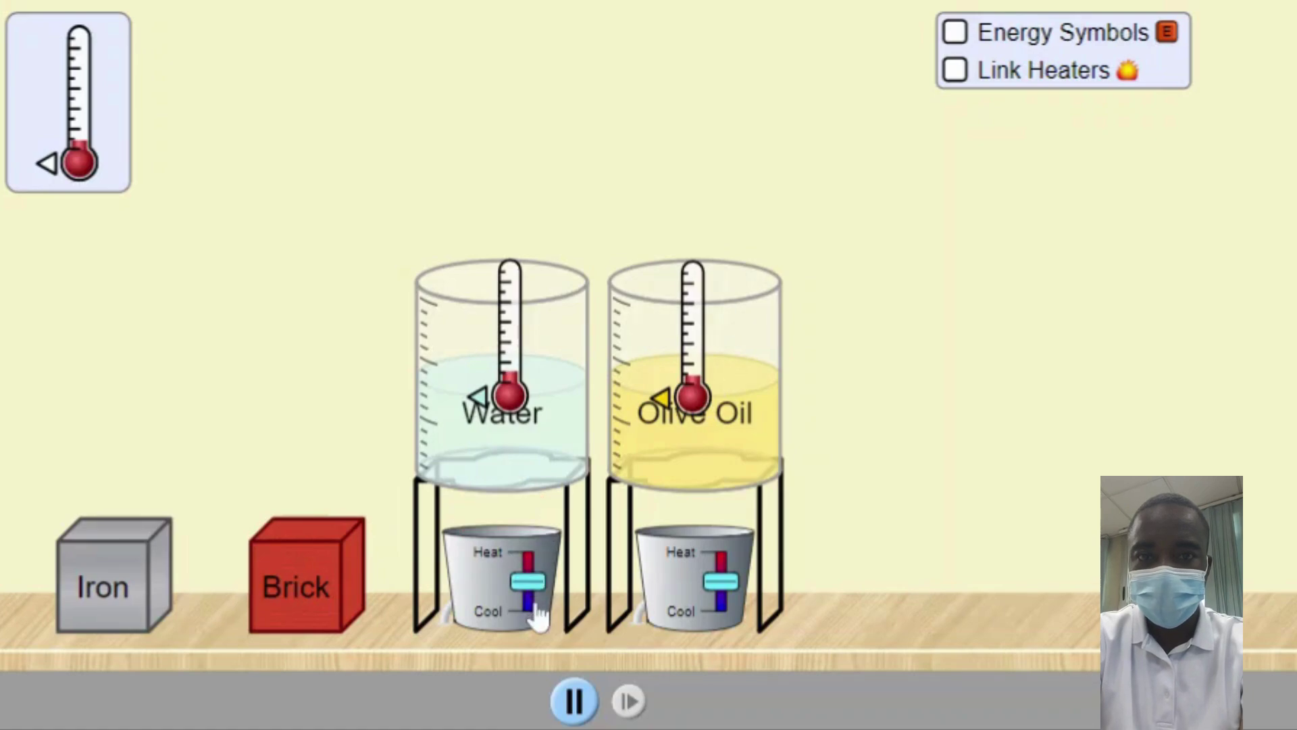
{"action": "left_click_drag", "start_coordinate": [532, 587], "coordinate": [531, 519]}
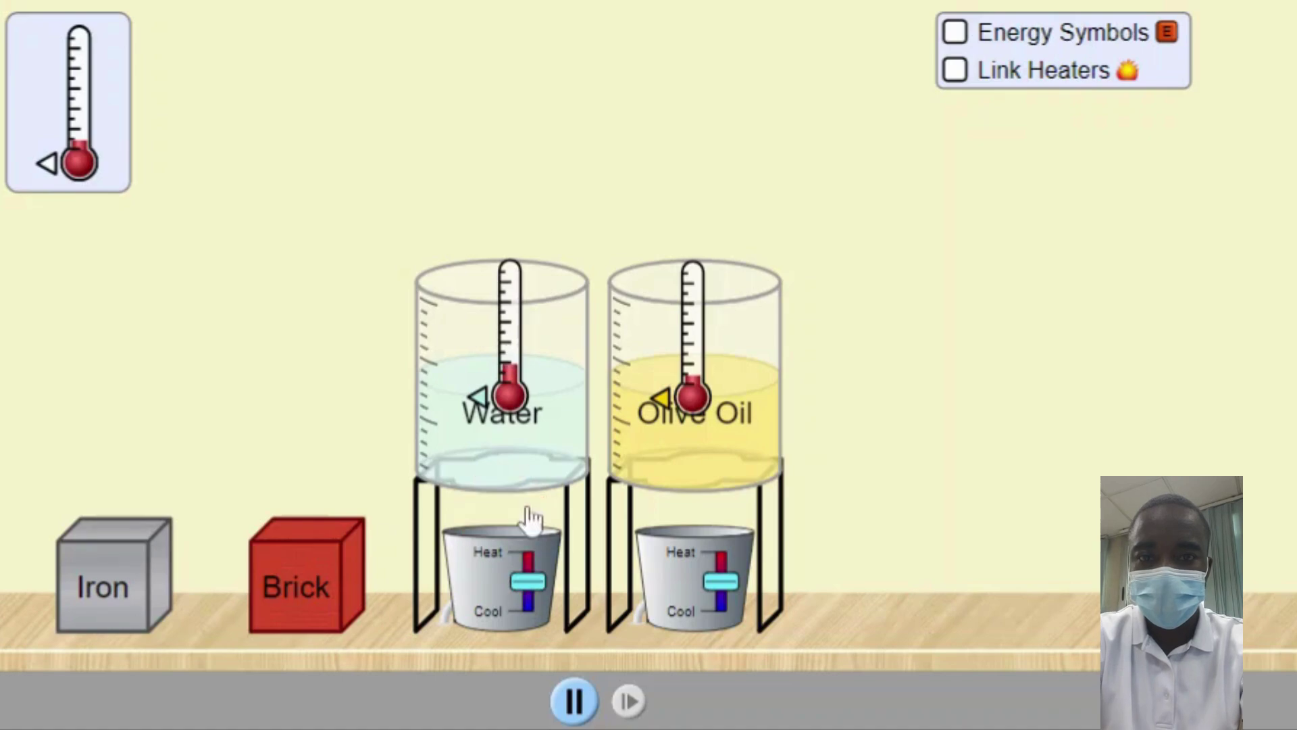
Step: Show the energy symbols, link the heaters, and heat the water and olive oil together at full heat
{"action": "left_click", "coordinate": [955, 37]}
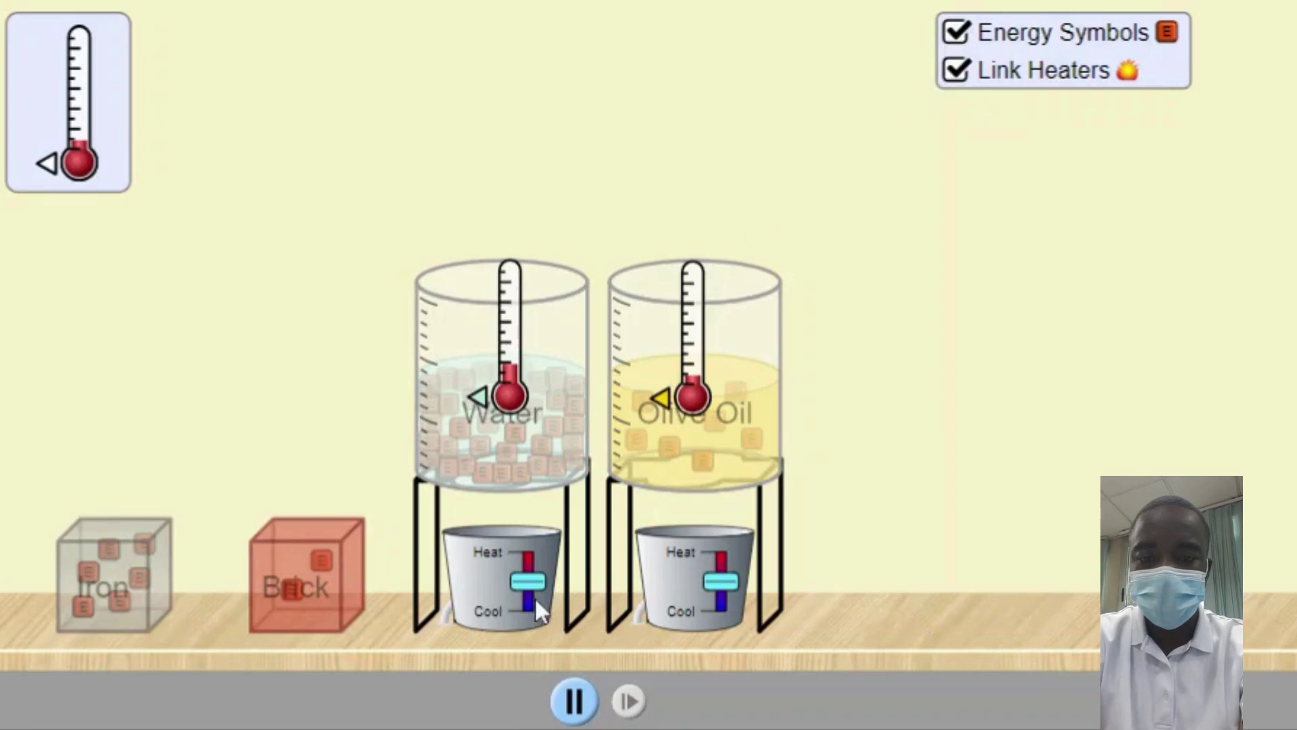
{"action": "left_click_drag", "start_coordinate": [537, 608], "coordinate": [544, 555]}
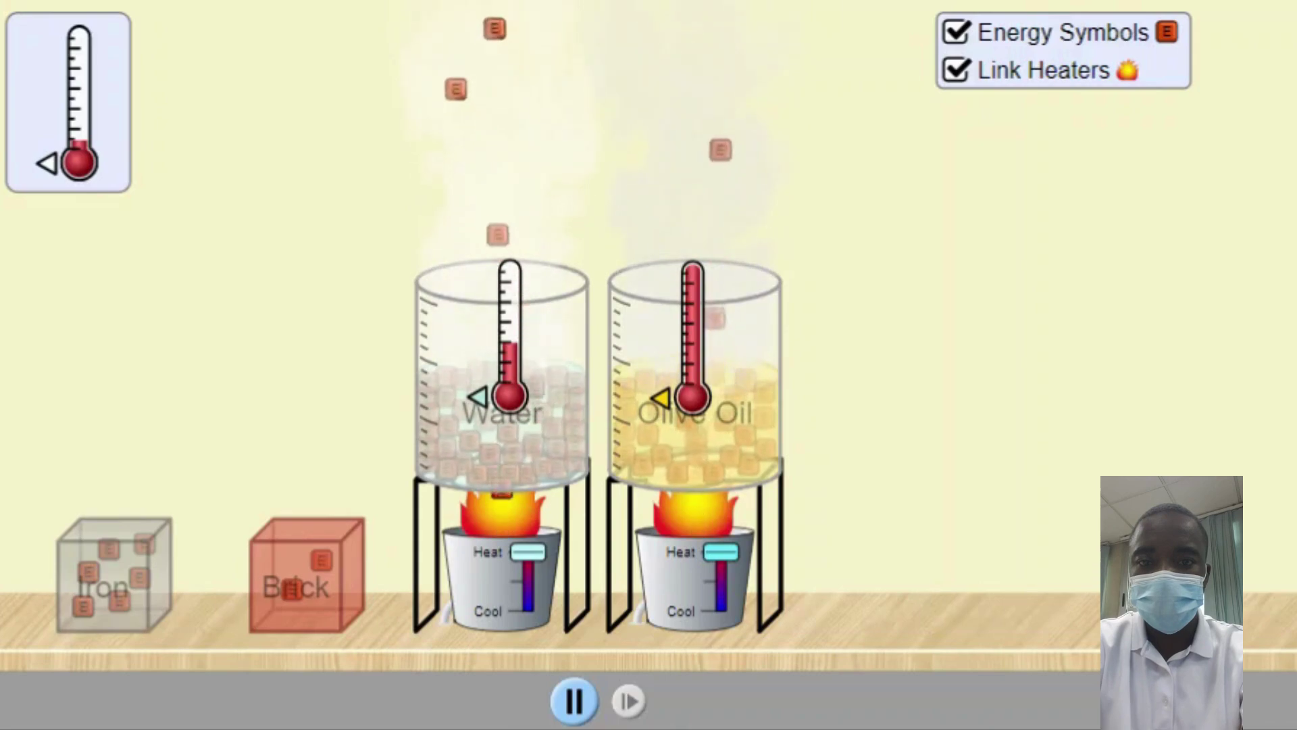
{"action": "left_click_drag", "start_coordinate": [528, 551], "coordinate": [528, 581]}
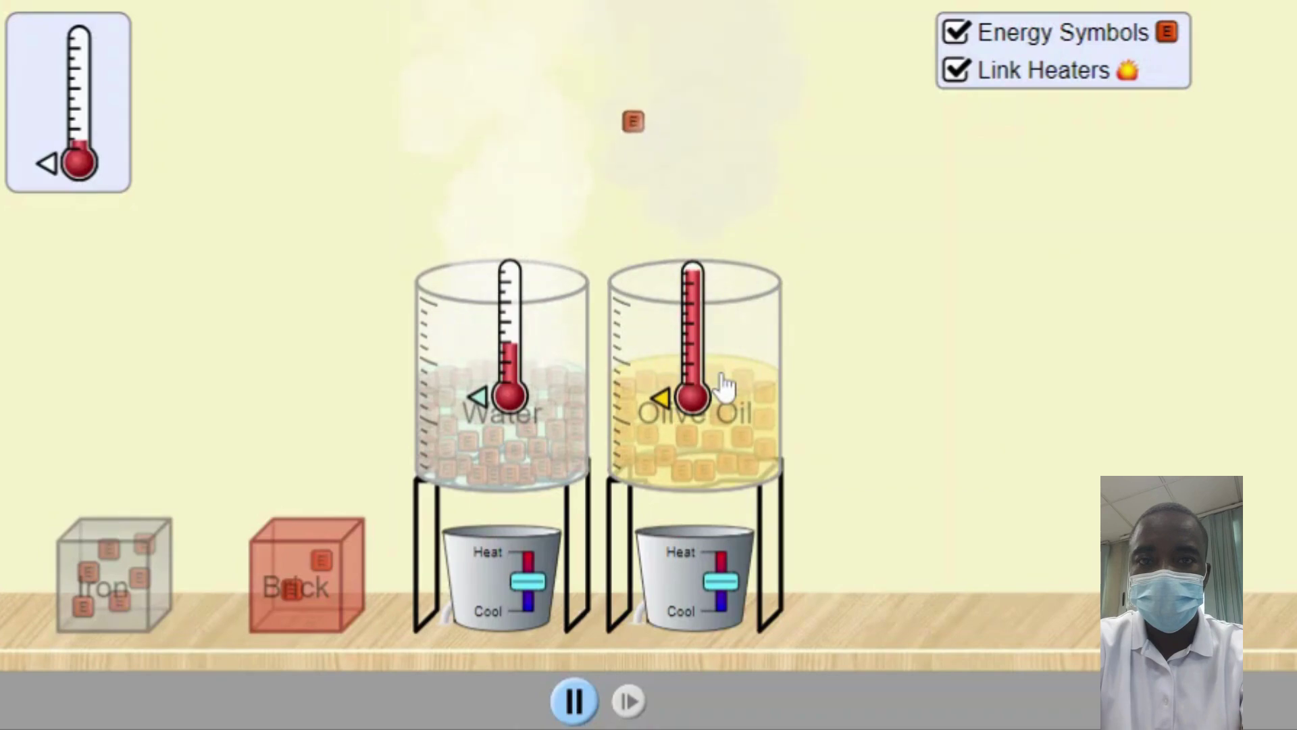
Step: Replace the olive oil and water beakers on the stands with the iron and brick blocks
{"action": "left_click_drag", "start_coordinate": [748, 387], "coordinate": [1138, 520]}
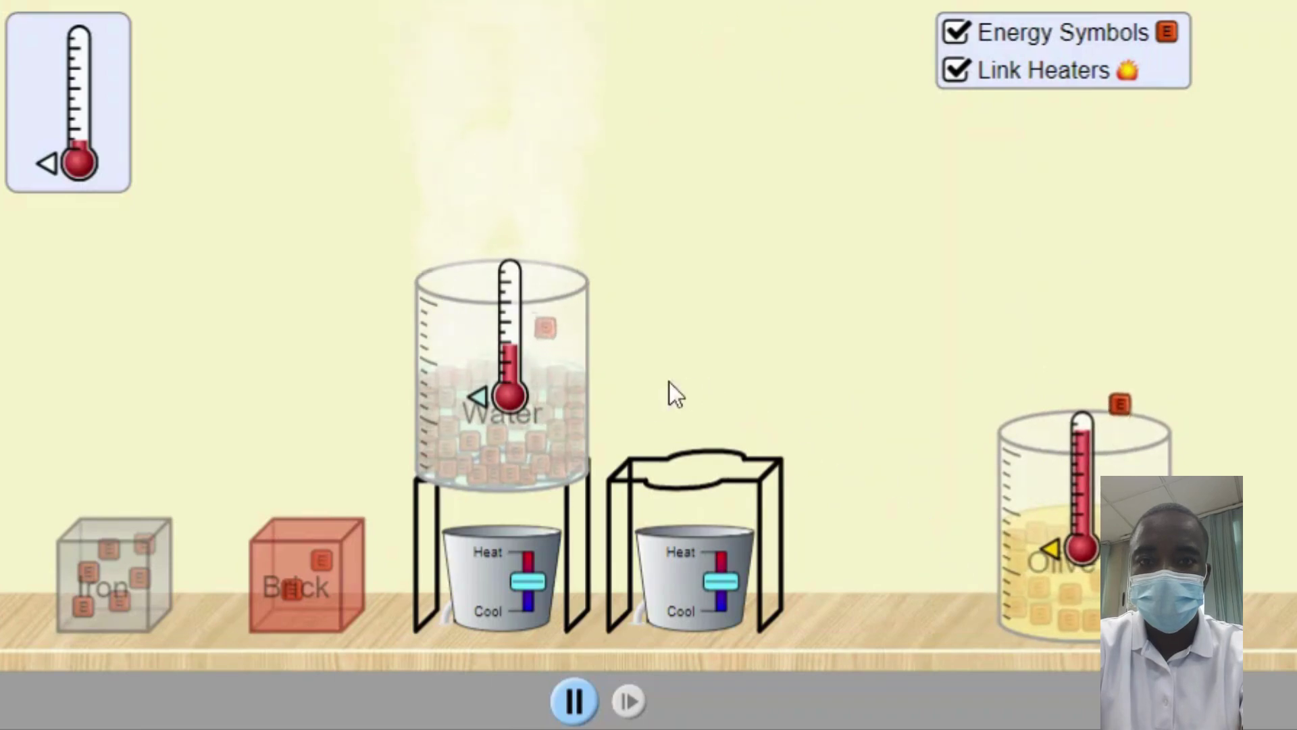
{"action": "left_click_drag", "start_coordinate": [547, 412], "coordinate": [931, 562]}
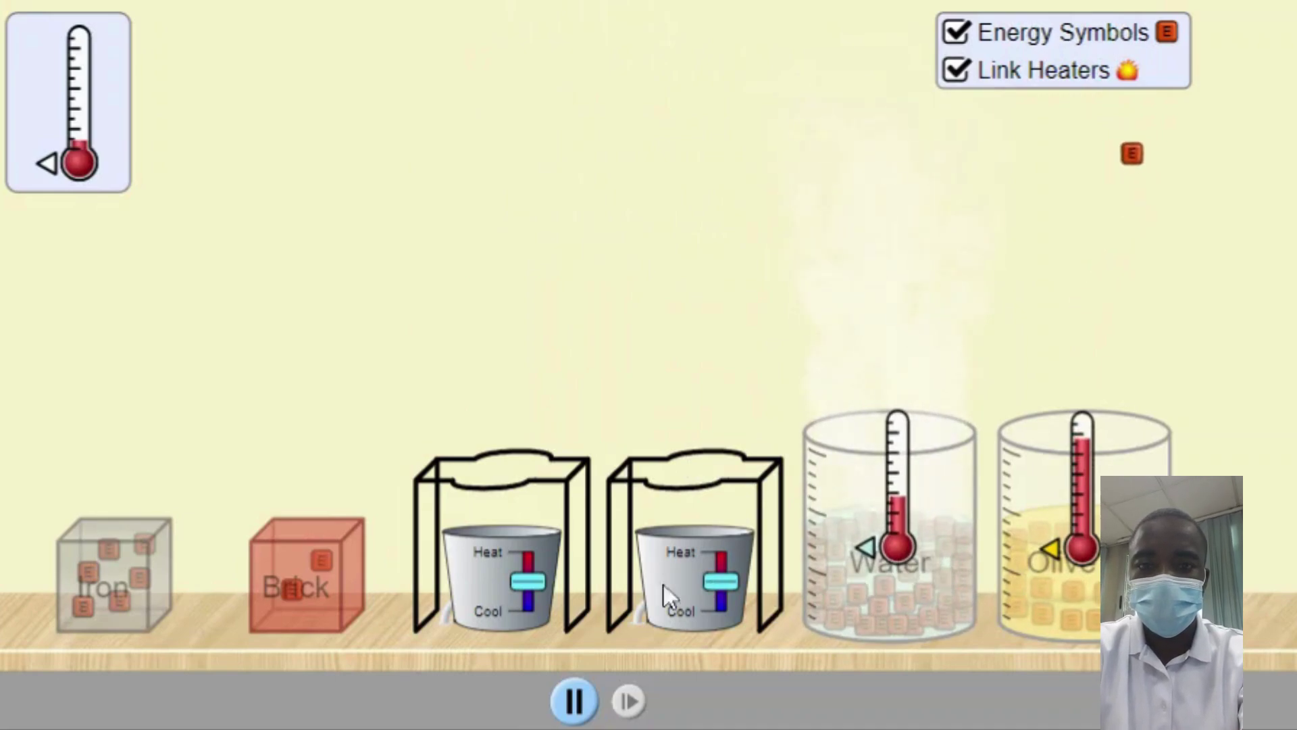
{"action": "left_click_drag", "start_coordinate": [149, 555], "coordinate": [526, 413]}
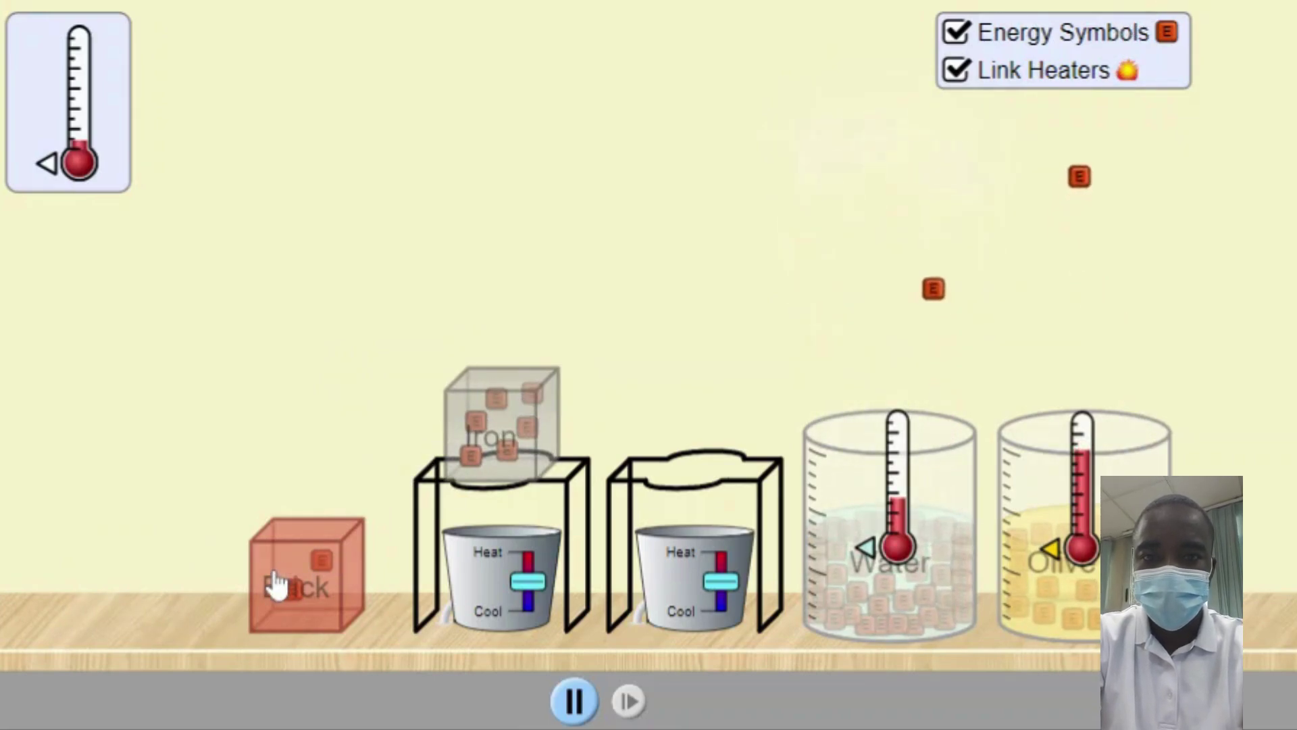
{"action": "left_click_drag", "start_coordinate": [318, 561], "coordinate": [651, 517]}
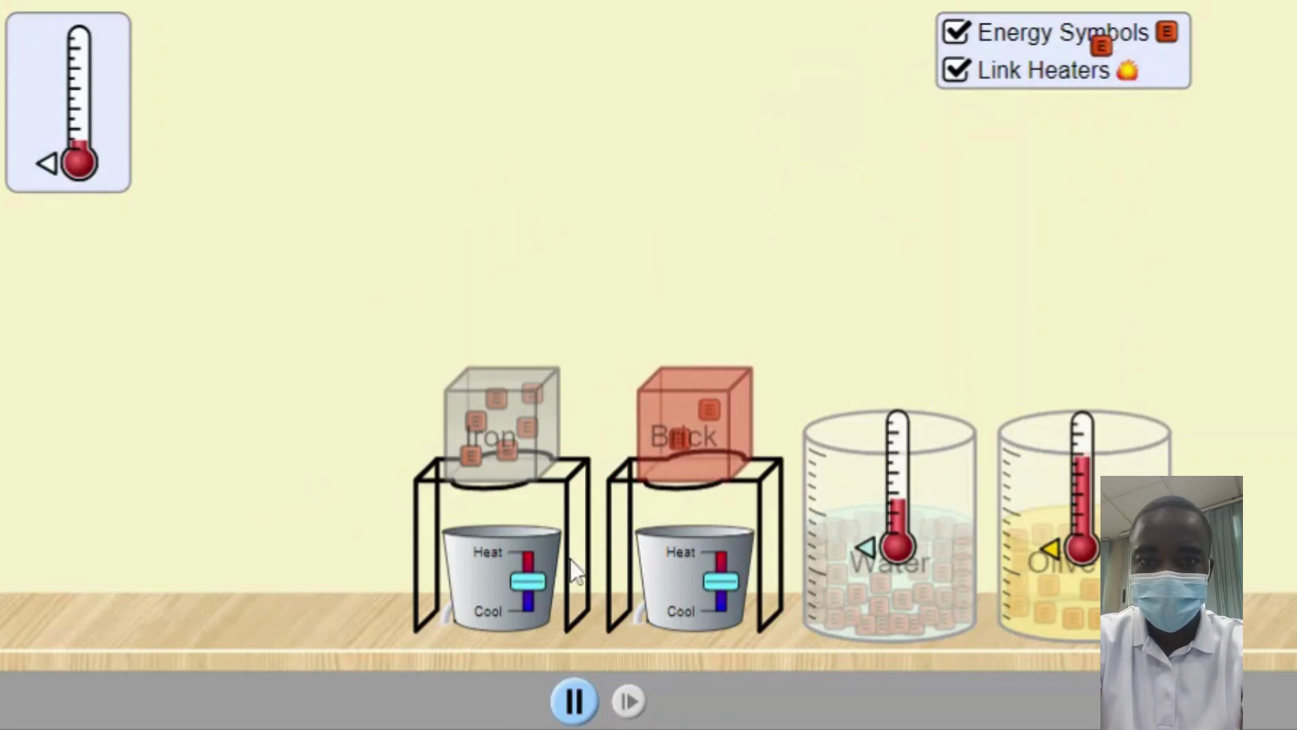
Step: Heat the iron and brick together at full heat, and take both blocks off the stands
{"action": "left_click_drag", "start_coordinate": [533, 590], "coordinate": [553, 534]}
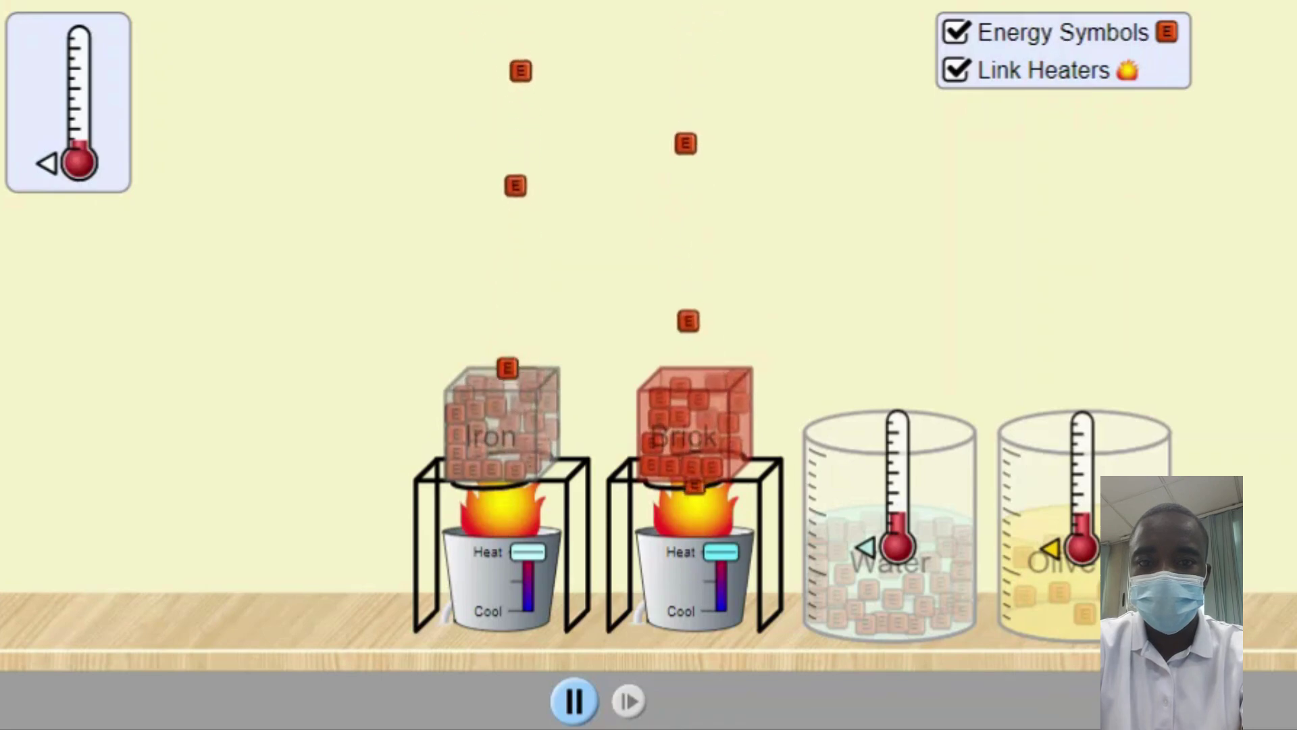
{"action": "left_click_drag", "start_coordinate": [528, 552], "coordinate": [558, 502]}
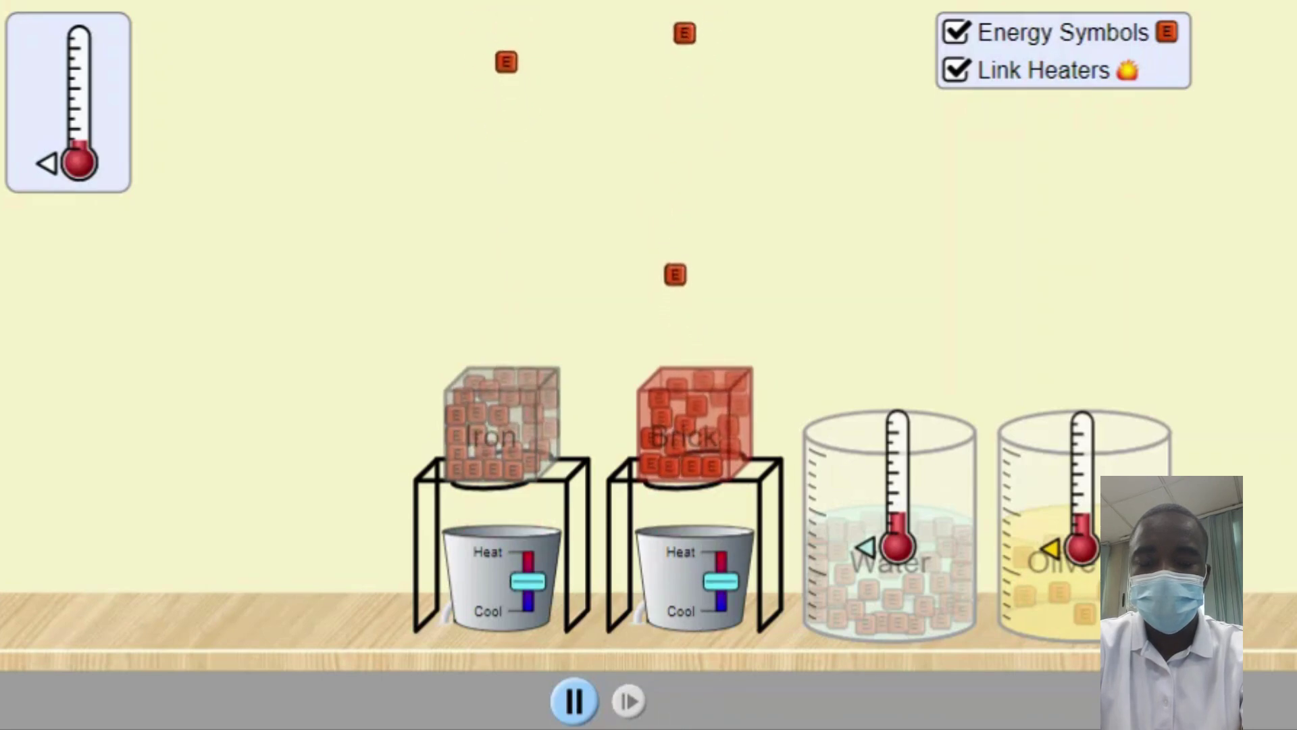
{"action": "left_click_drag", "start_coordinate": [520, 439], "coordinate": [148, 629]}
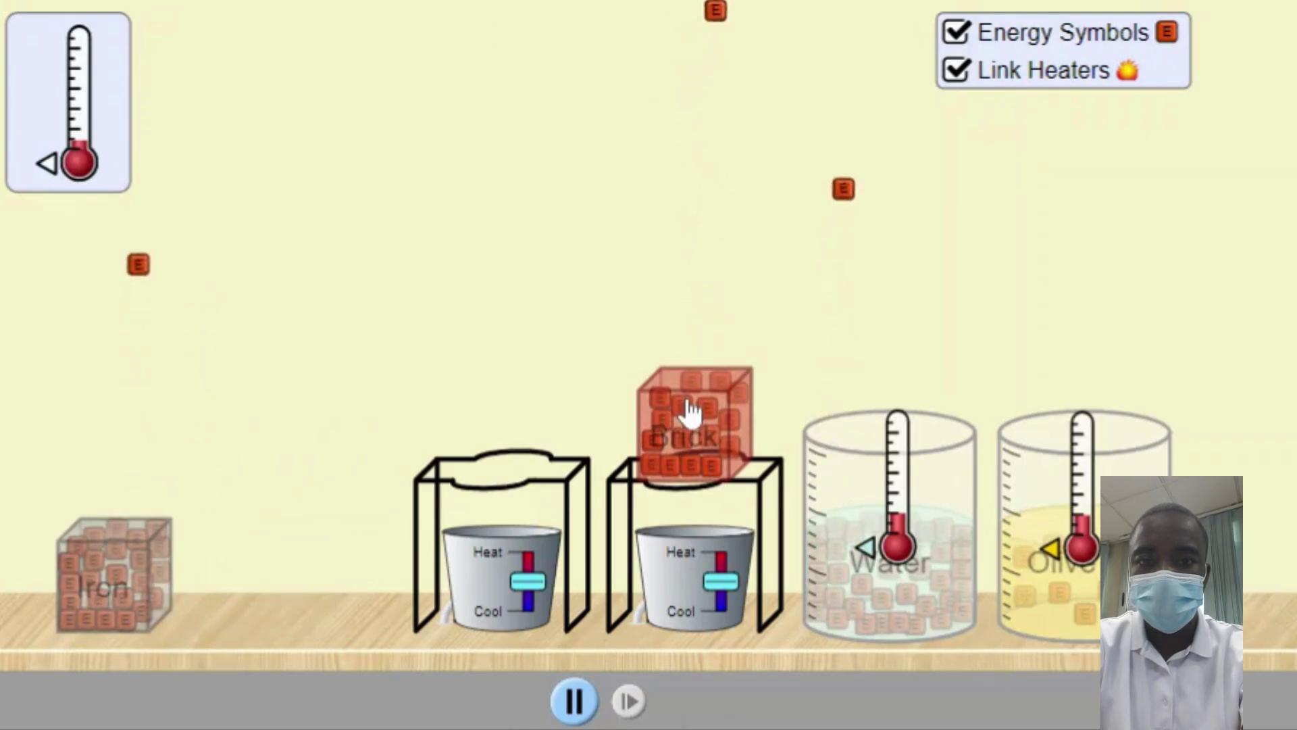
{"action": "left_click_drag", "start_coordinate": [689, 412], "coordinate": [385, 439]}
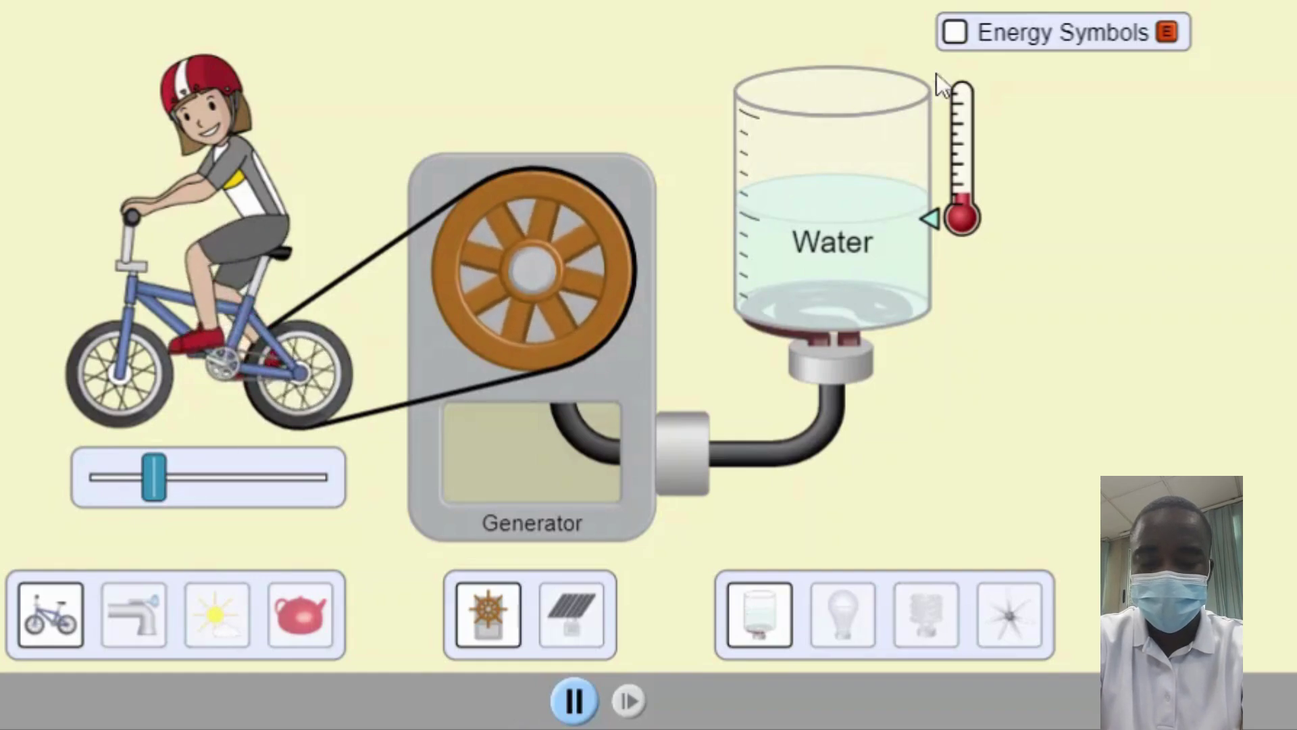
Step: Show the energy symbols in the bicycle-generator system and raise the cyclist's pedalling speed to nearly maximum
{"action": "left_click", "coordinate": [955, 34]}
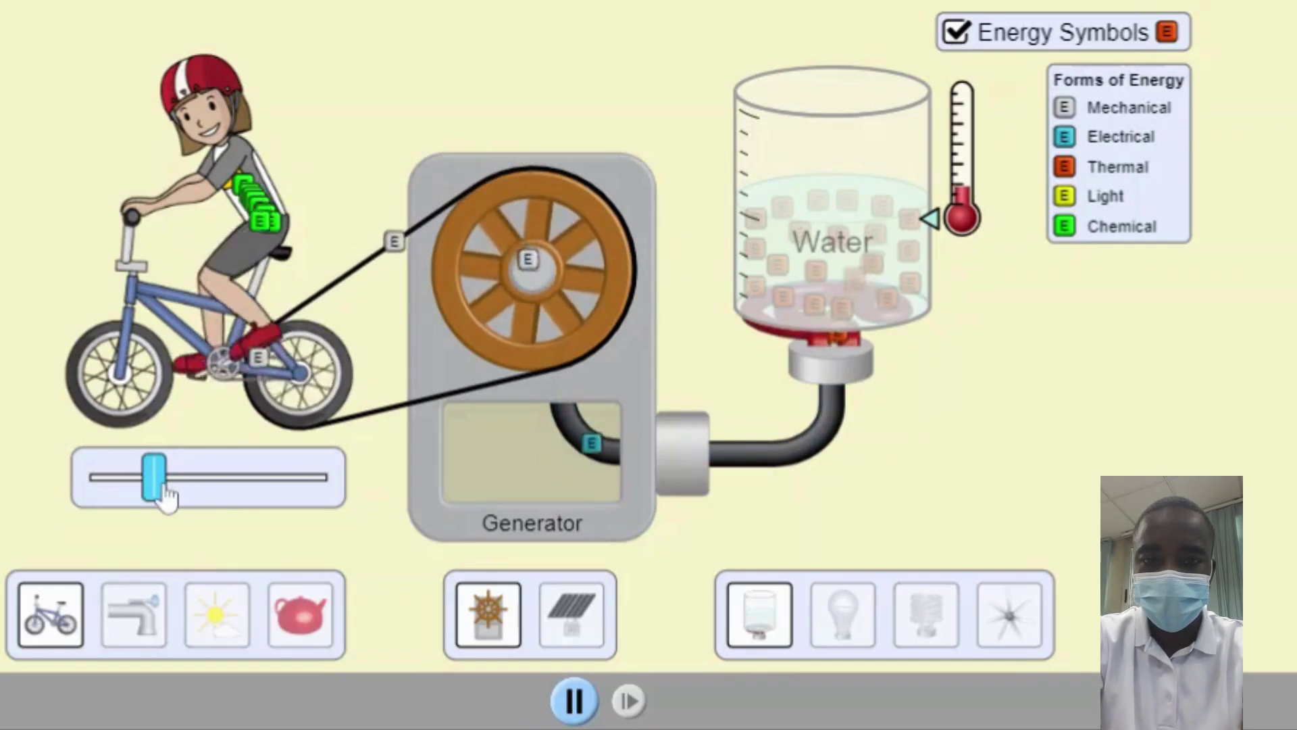
{"action": "left_click_drag", "start_coordinate": [166, 497], "coordinate": [312, 473]}
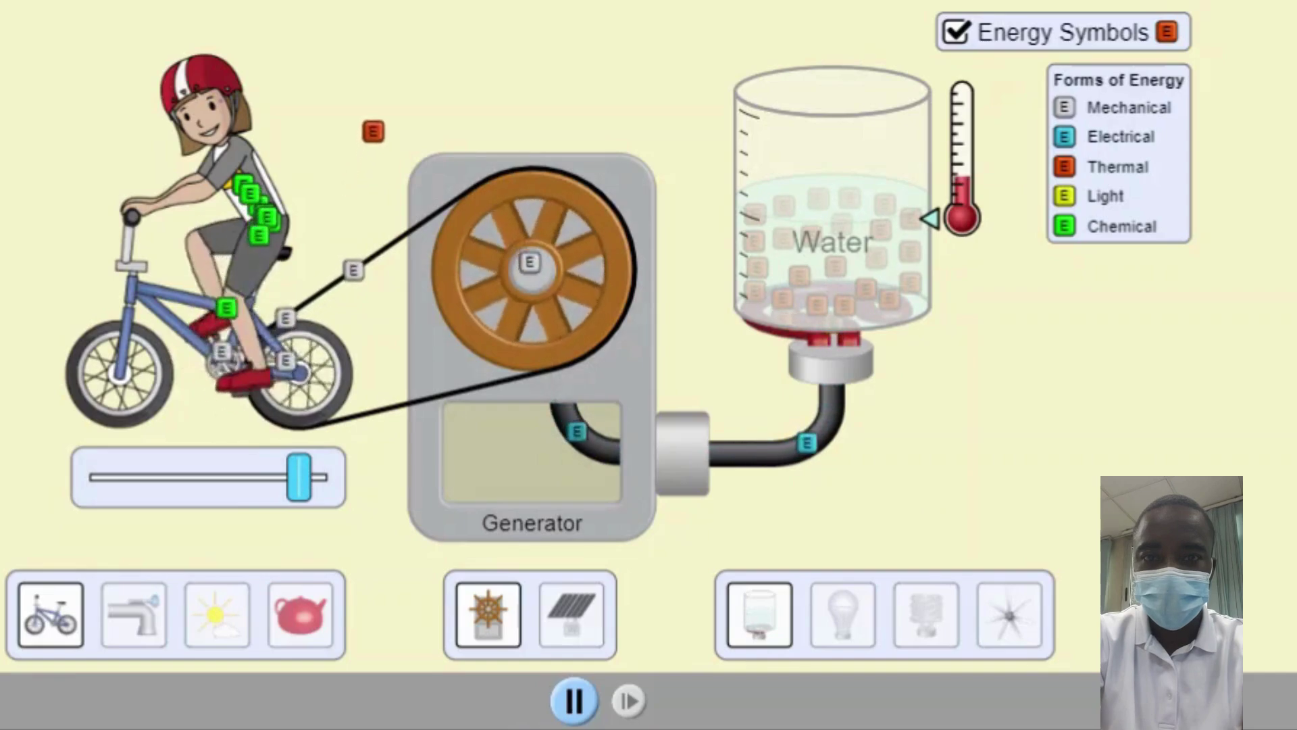
{"action": "key", "text": "Right"}
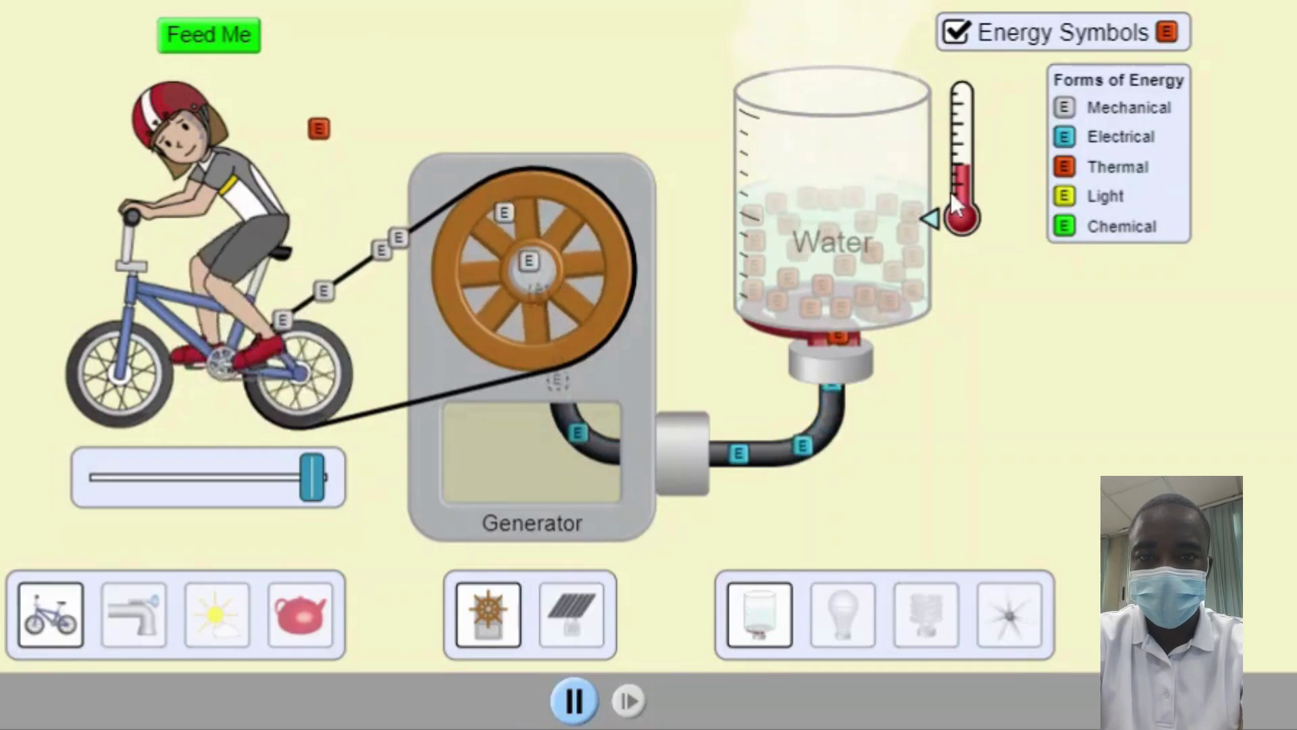
Step: Set the pedalling speed to maximum and feed the cyclist whenever she runs out of energy, keeping the water heating
{"action": "left_click", "coordinate": [247, 37]}
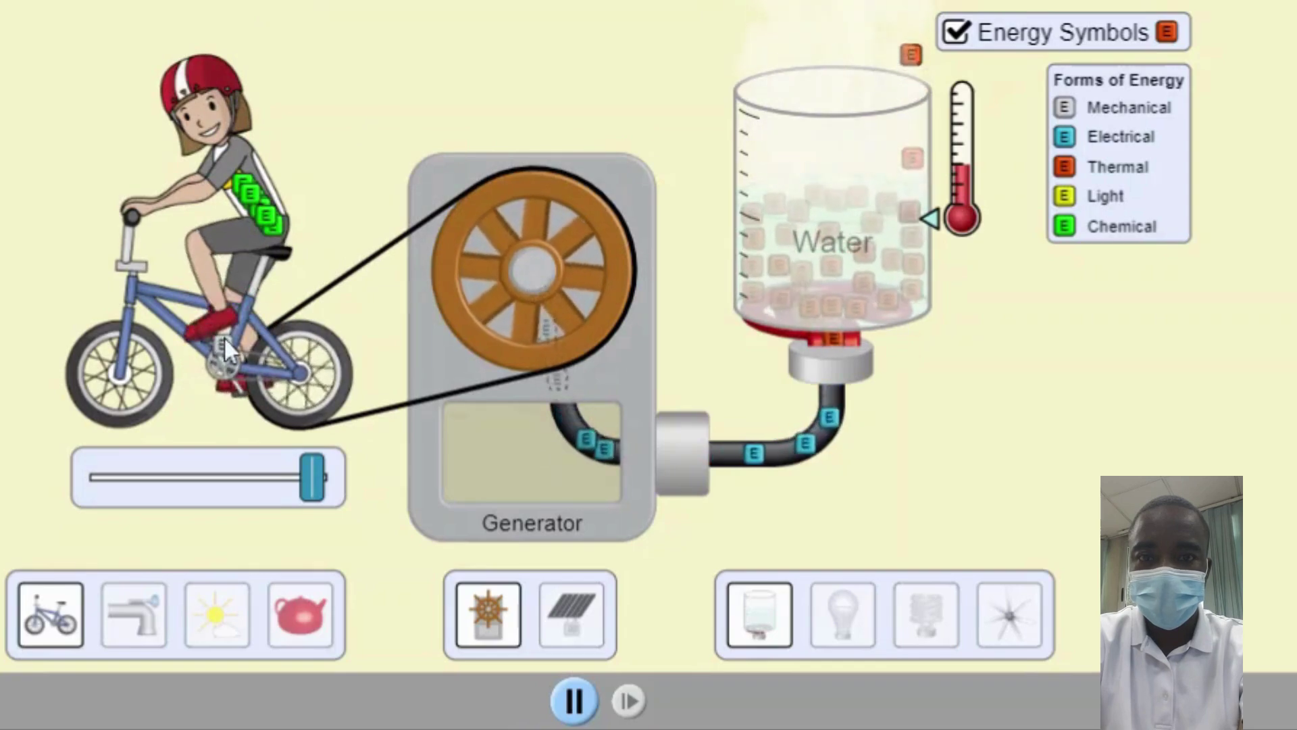
{"action": "left_click_drag", "start_coordinate": [317, 496], "coordinate": [342, 498]}
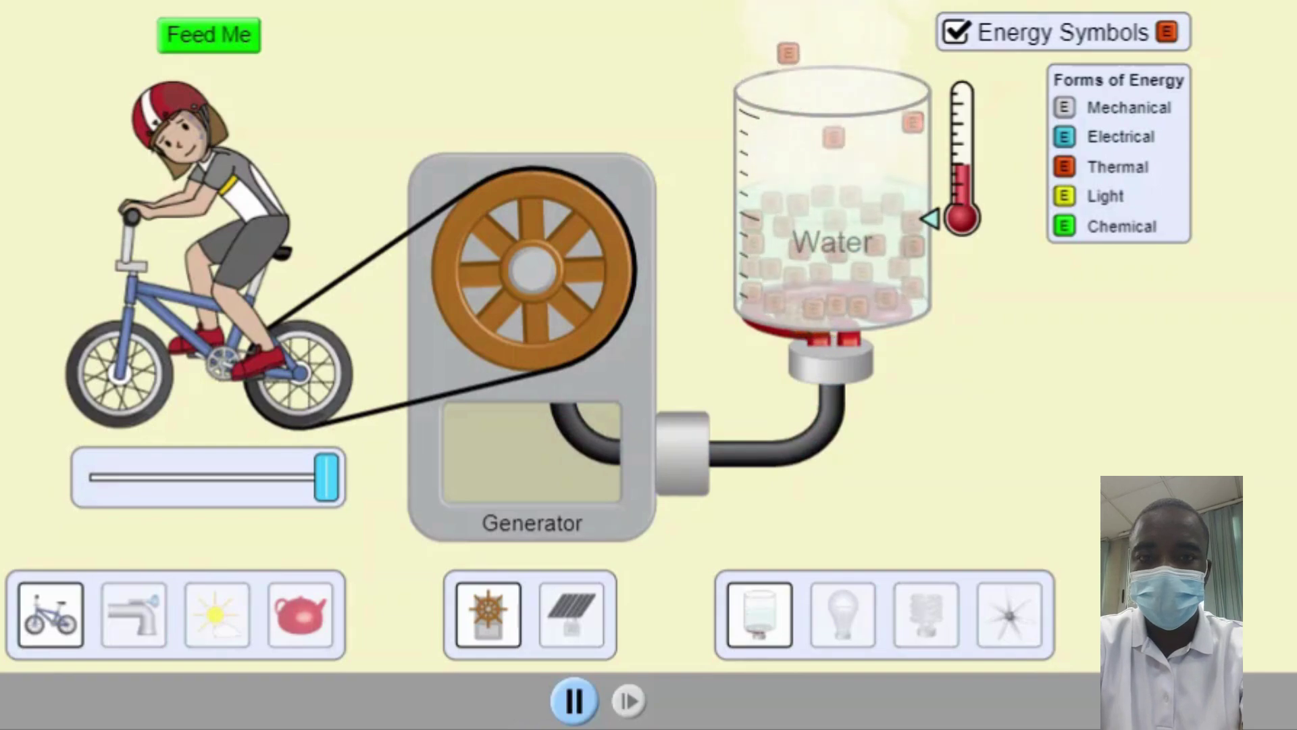
{"action": "left_click", "coordinate": [232, 34]}
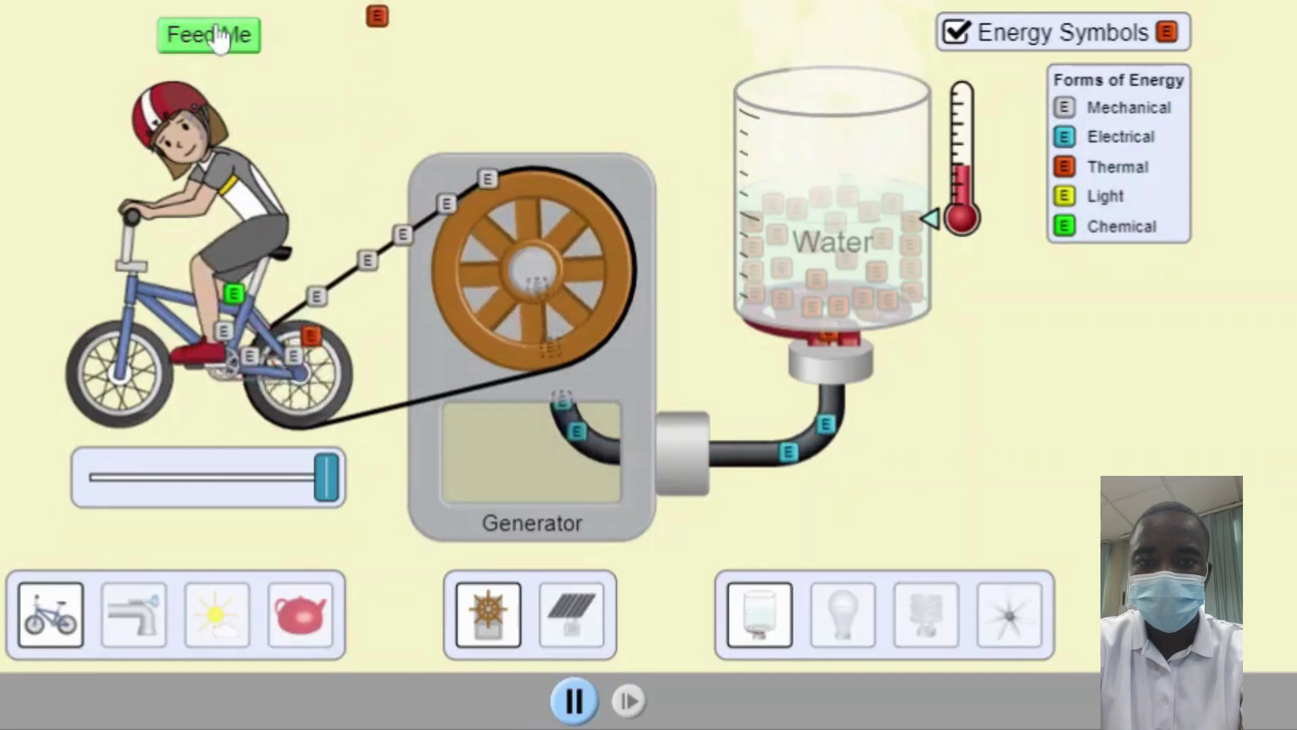
{"action": "left_click", "coordinate": [216, 35]}
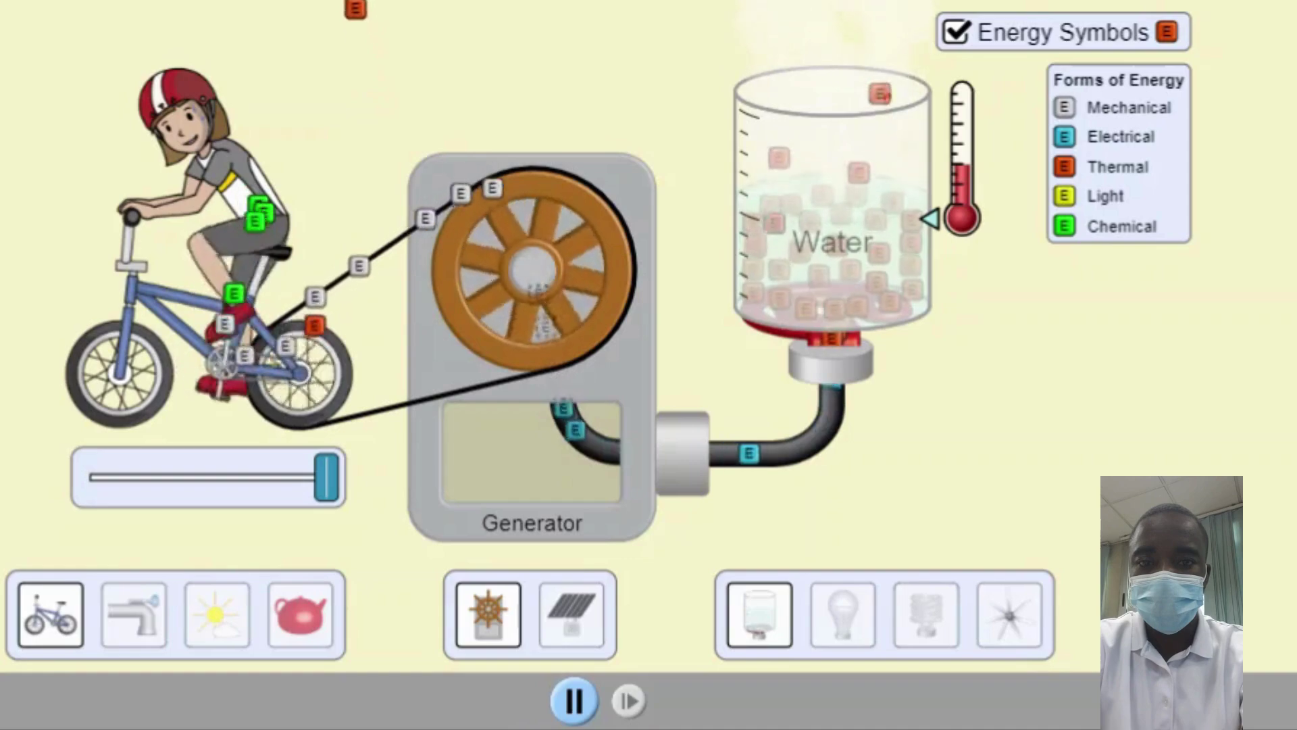
{"action": "left_click", "coordinate": [217, 37]}
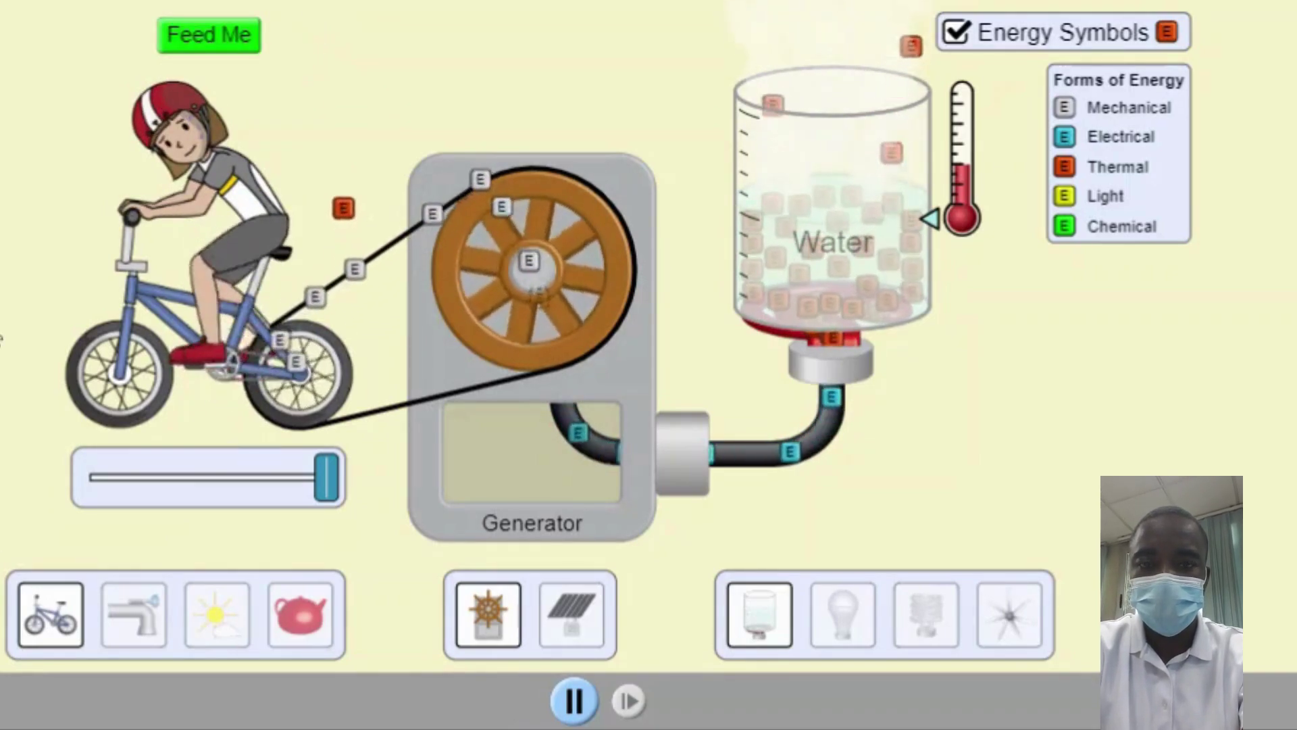
{"action": "left_click", "coordinate": [217, 44]}
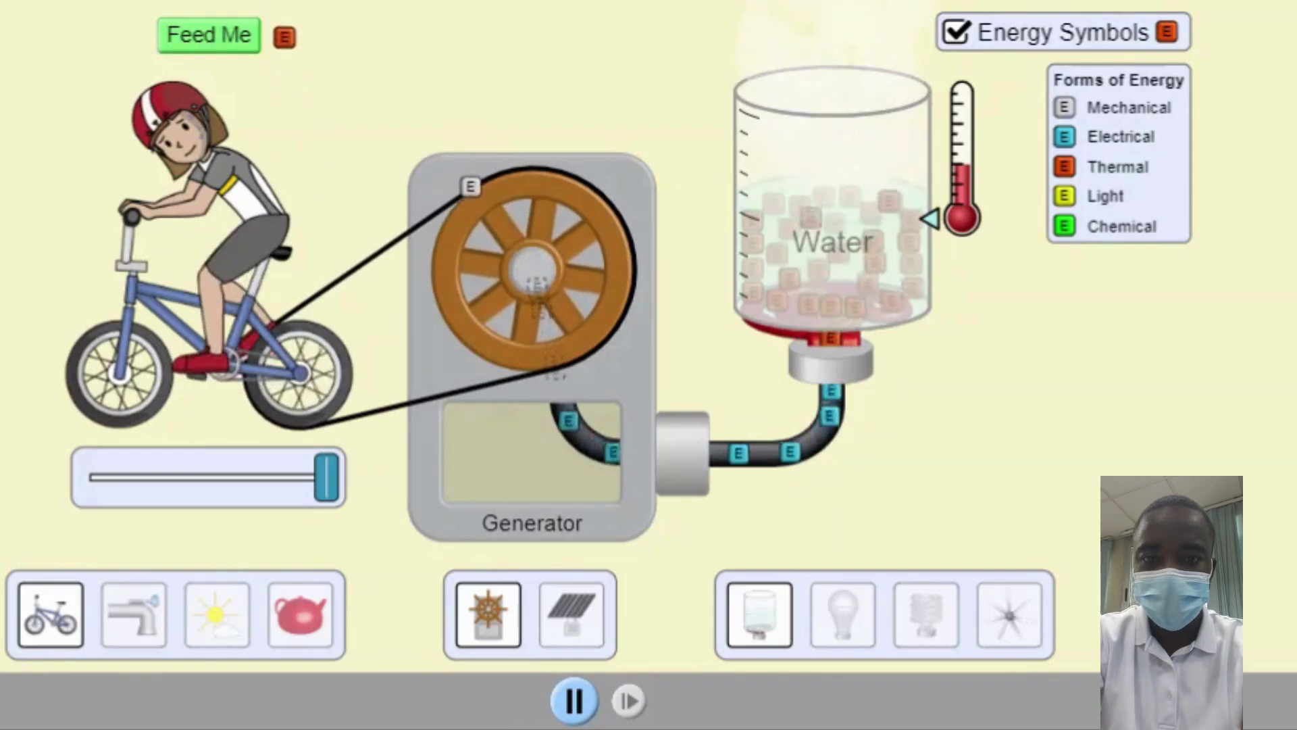
{"action": "left_click", "coordinate": [192, 41]}
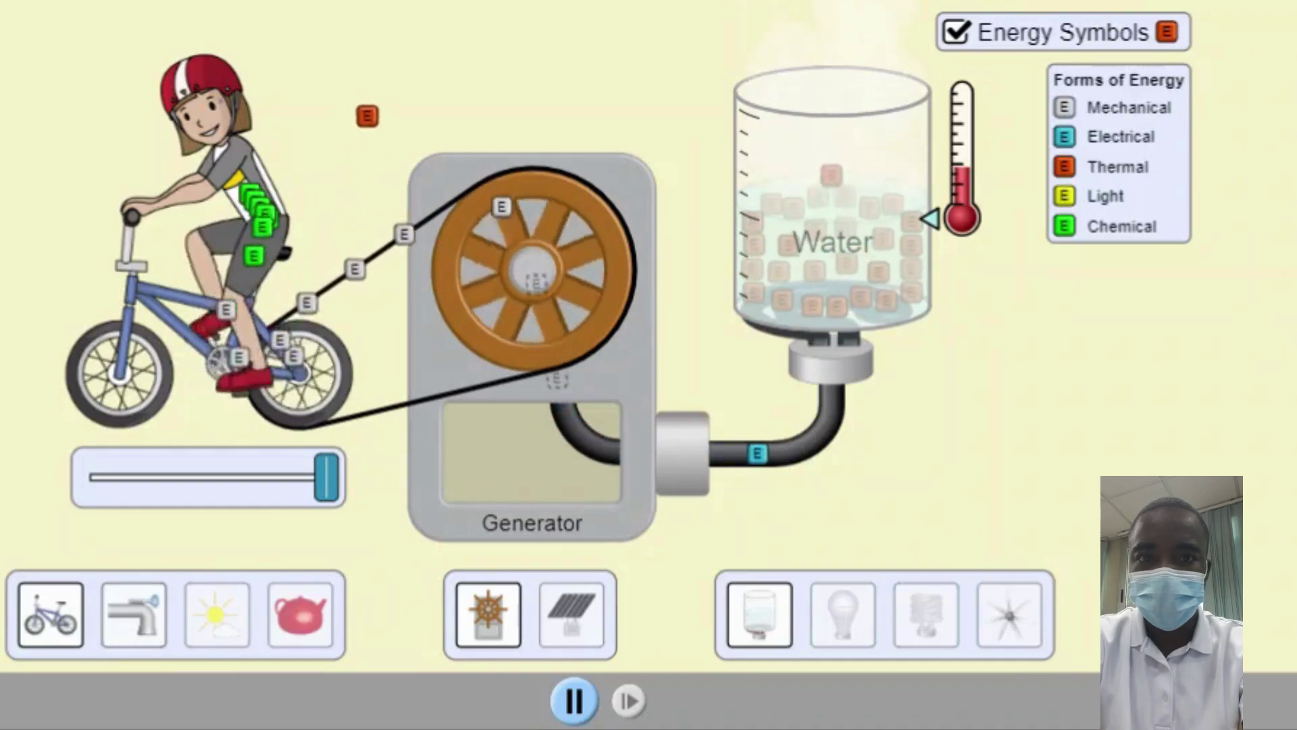
Step: Switch the generator's energy source to the faucet, and back to the bicycle to power the incandescent bulb
{"action": "left_click", "coordinate": [135, 618]}
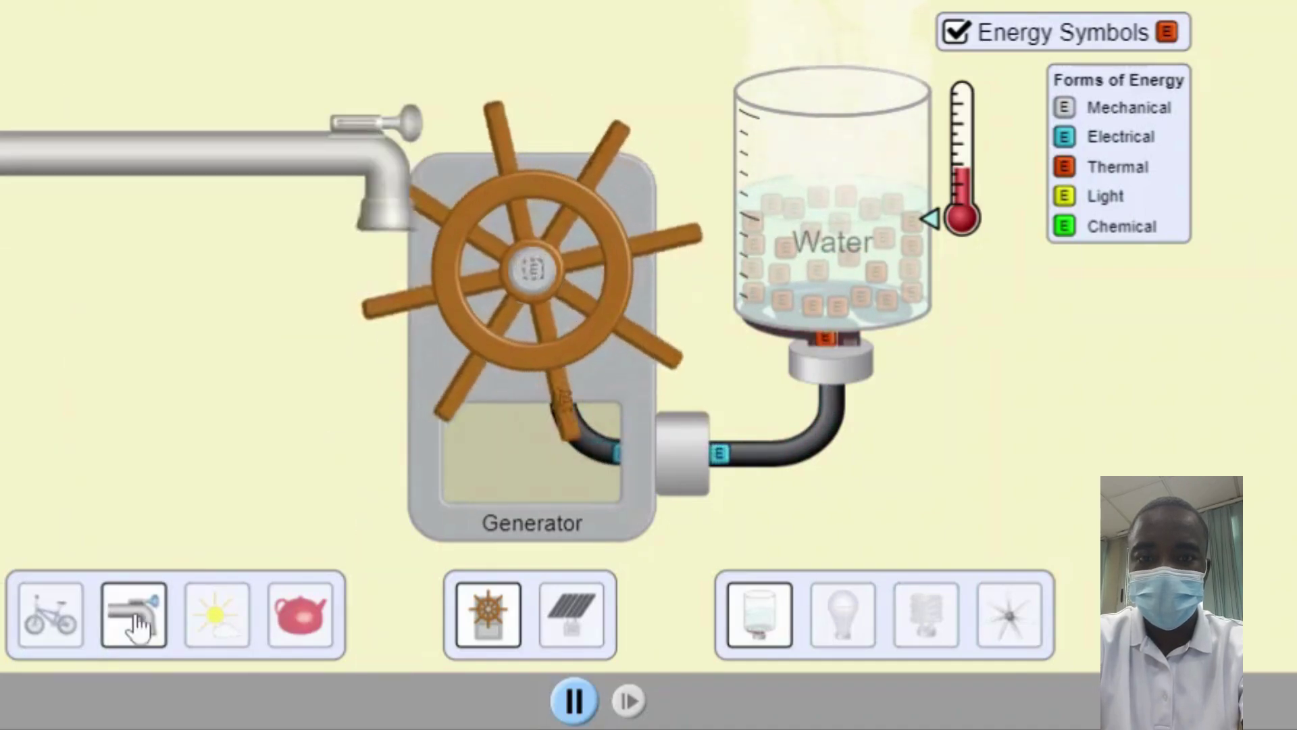
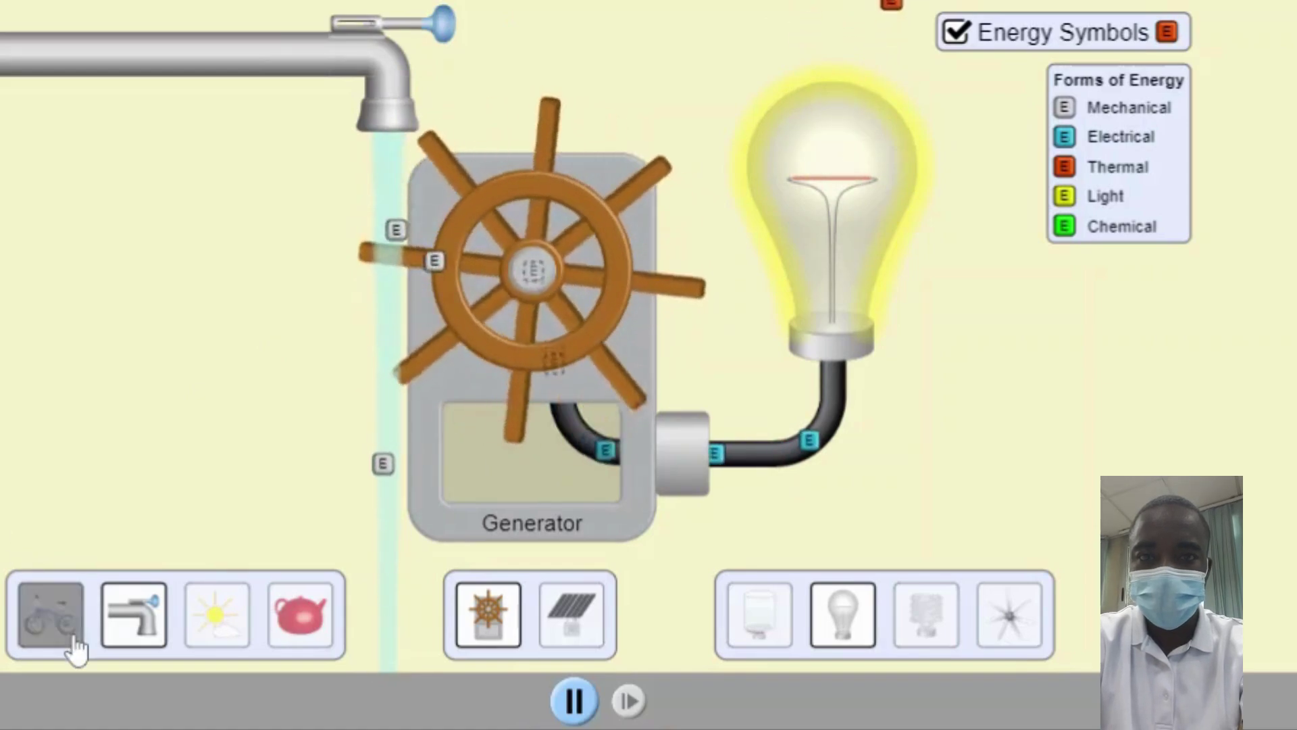
{"action": "left_click", "coordinate": [54, 615]}
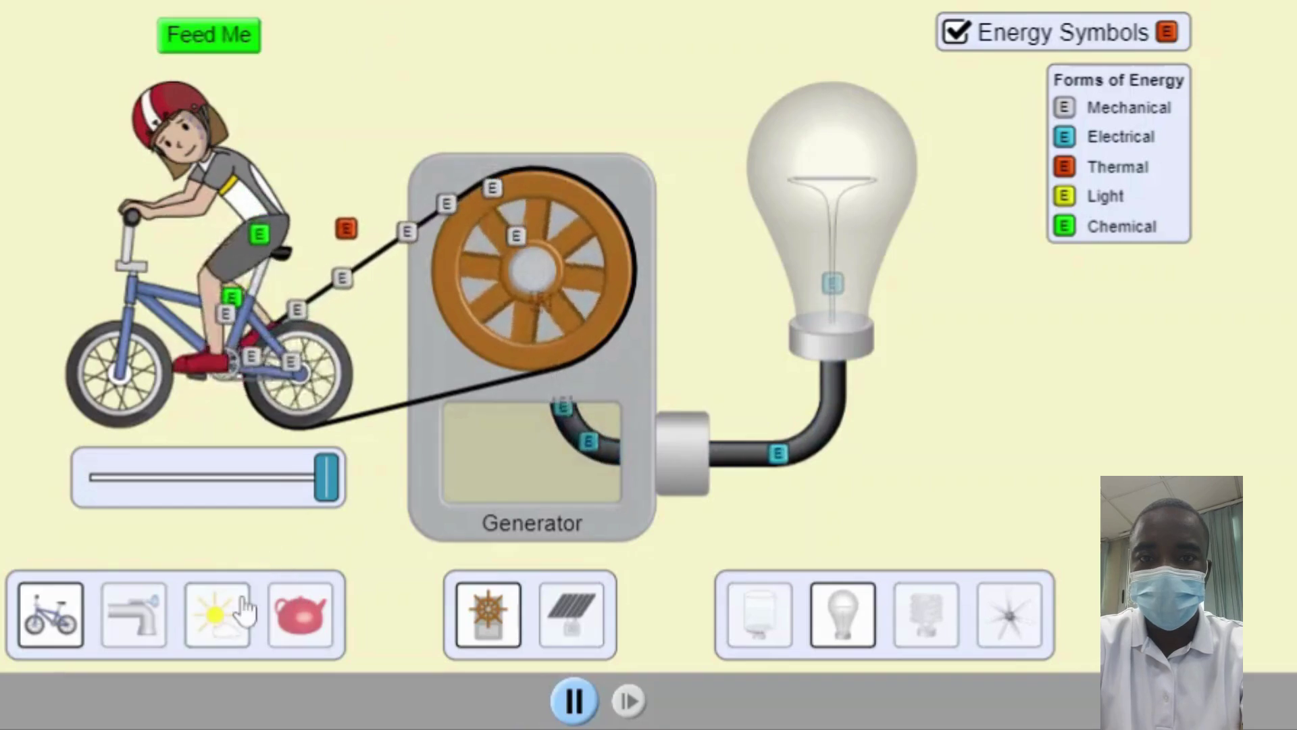
Step: Replace the incandescent bulb with the fluorescent bulb and feed the cyclist to keep it powered
{"action": "left_click", "coordinate": [922, 614]}
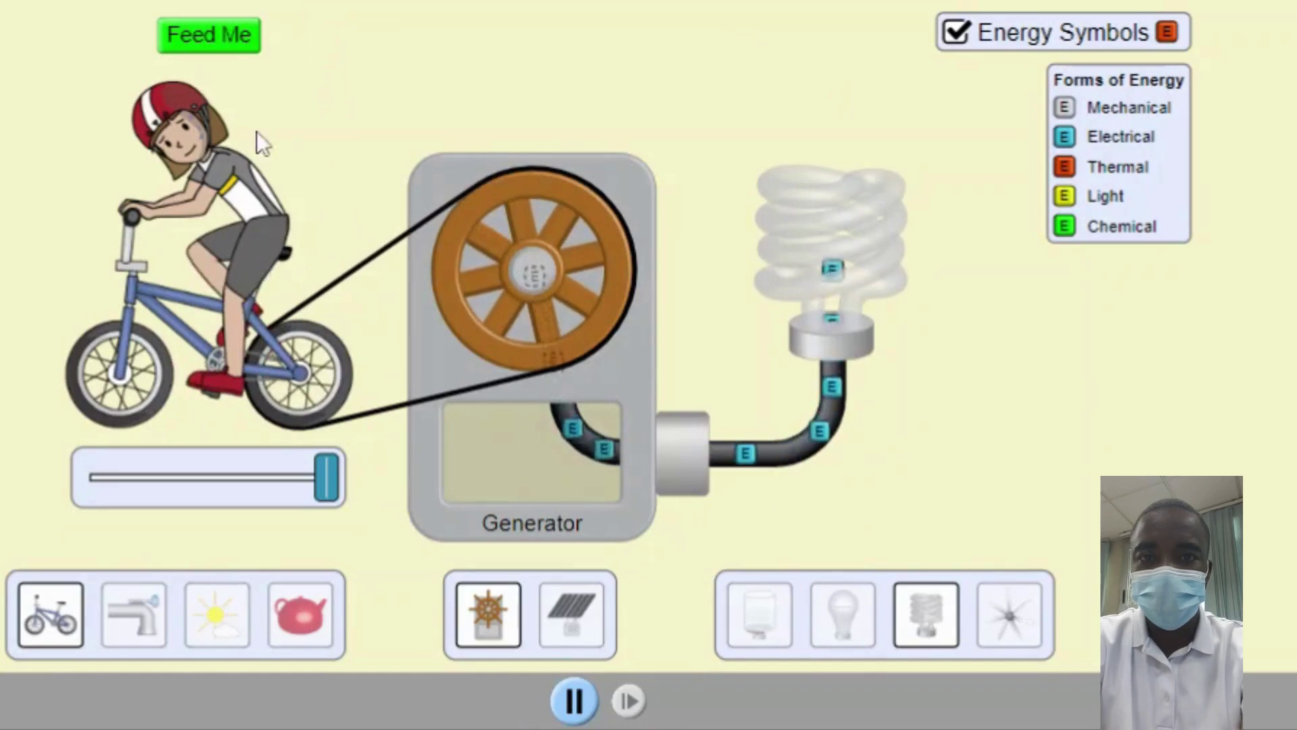
{"action": "left_click", "coordinate": [233, 47]}
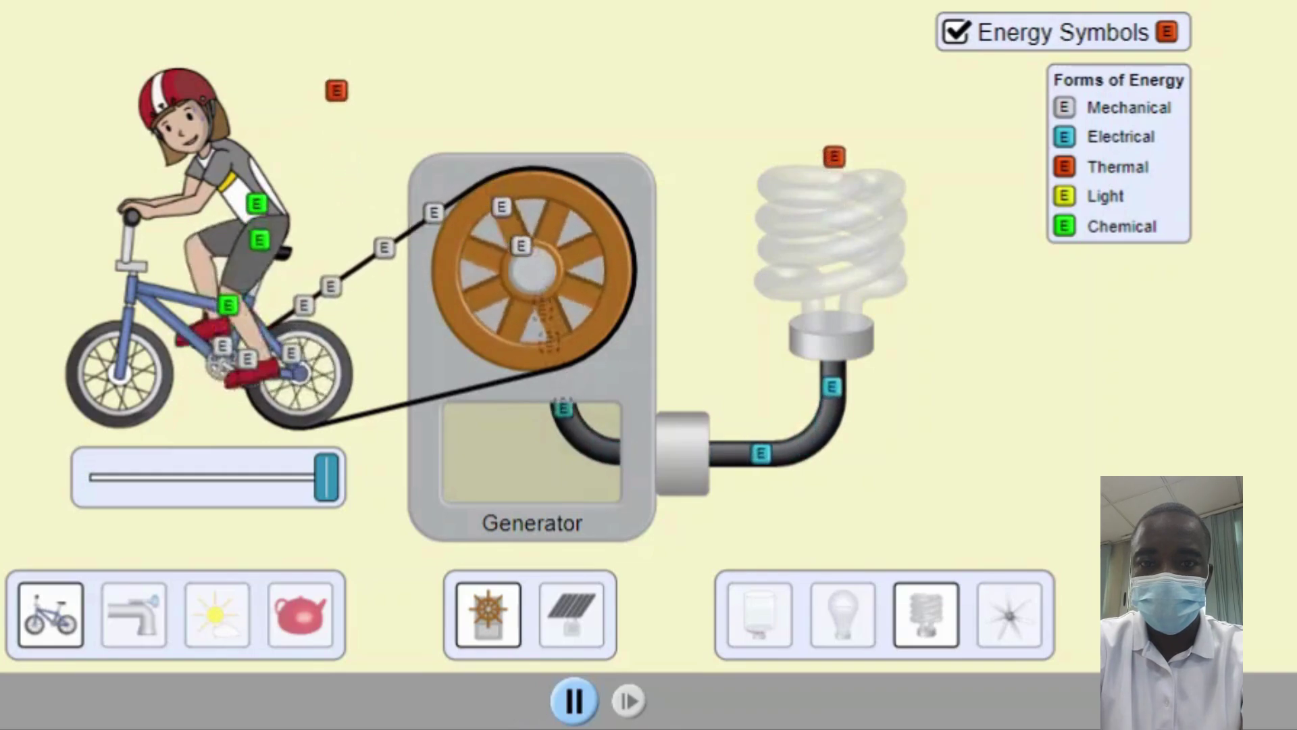
{"action": "left_click", "coordinate": [211, 42]}
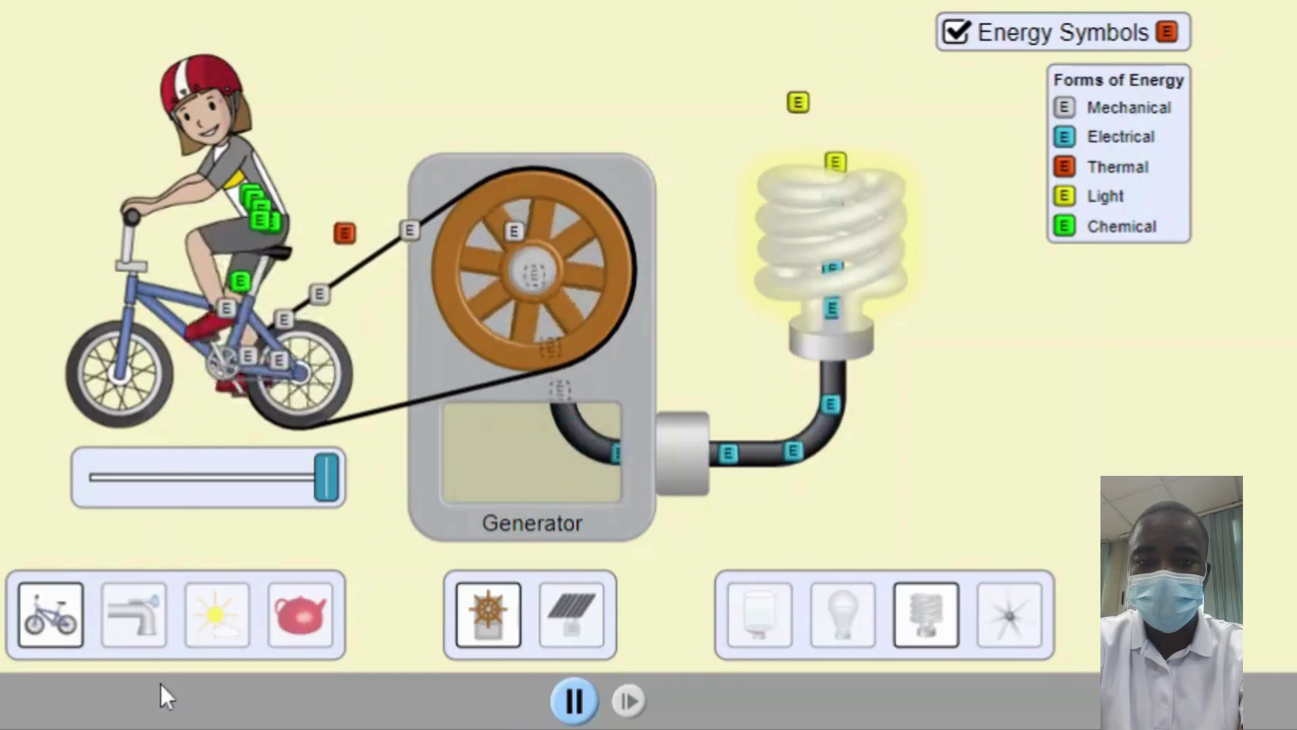
Step: Power the fluorescent bulb from the faucet, and change the energy source to the sun
{"action": "left_click", "coordinate": [157, 620]}
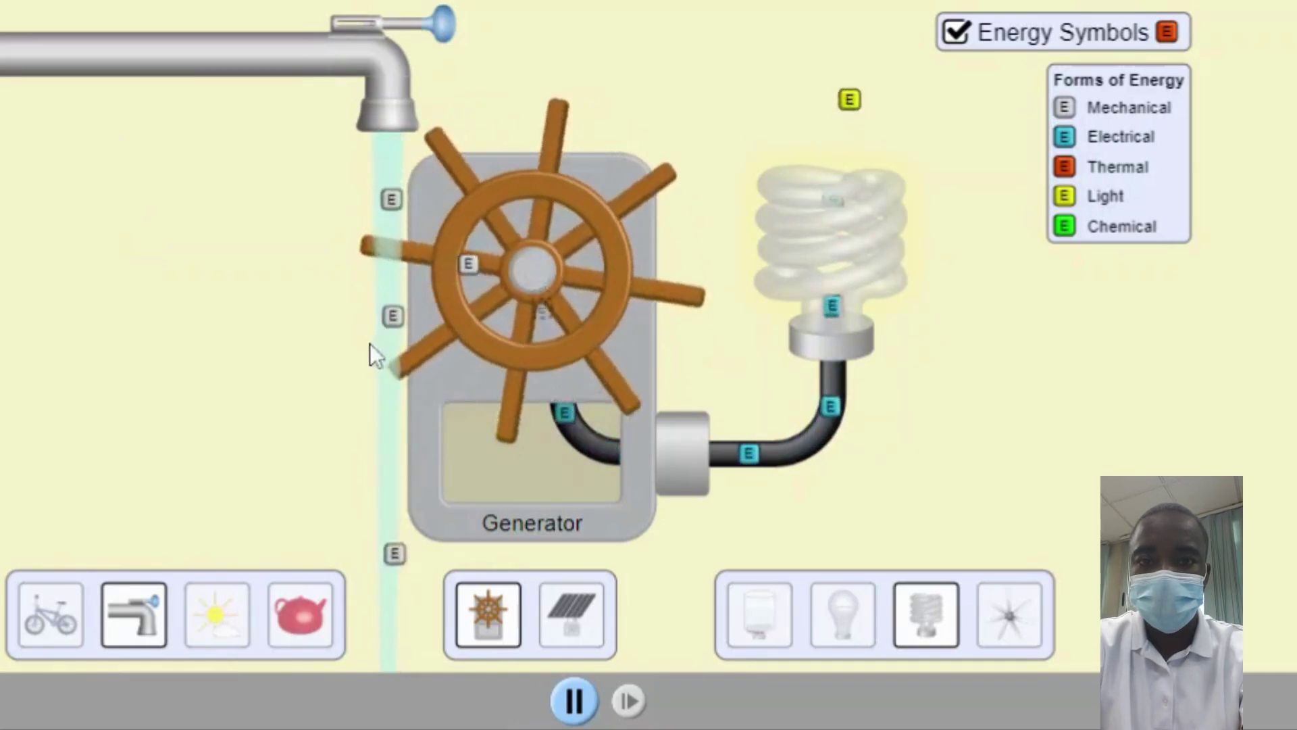
{"action": "left_click", "coordinate": [230, 615]}
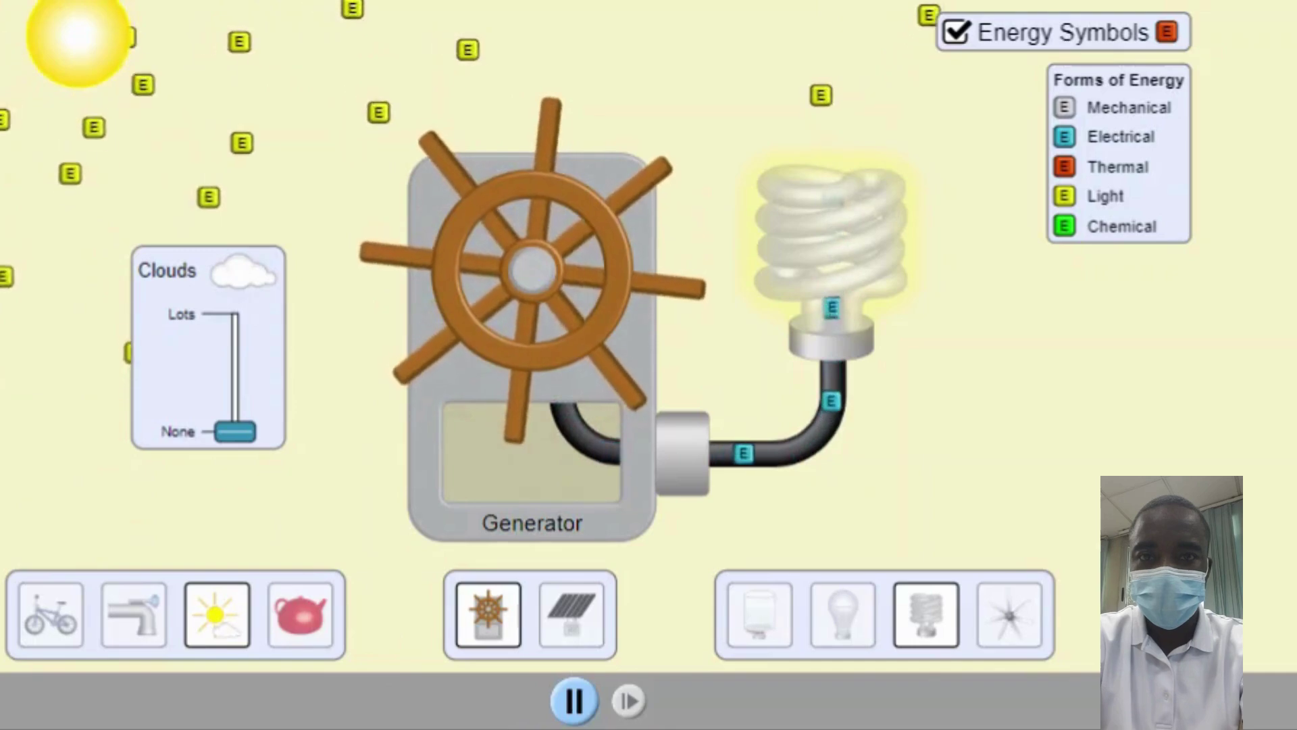
Step: Replace the fluorescent bulb with the water beaker and raise the cloud cover over the sun to Lots
{"action": "left_click", "coordinate": [743, 631]}
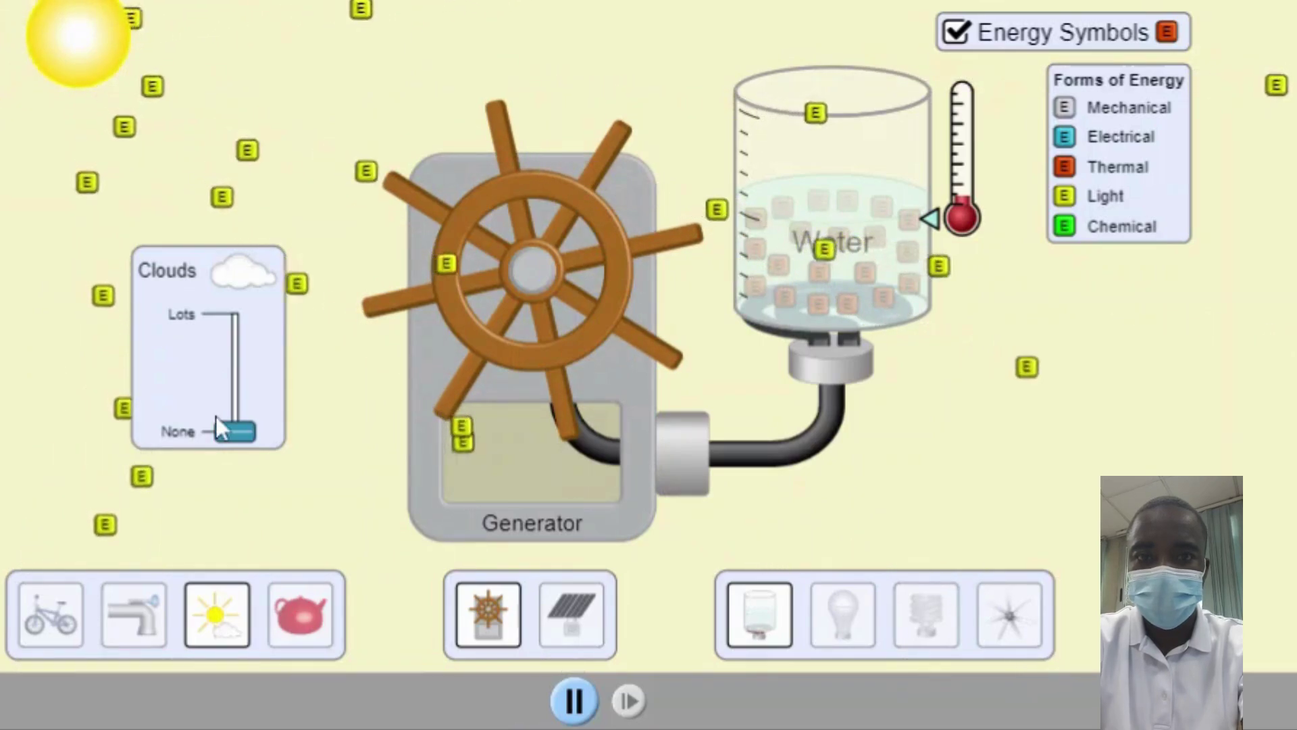
{"action": "left_click_drag", "start_coordinate": [244, 446], "coordinate": [252, 312]}
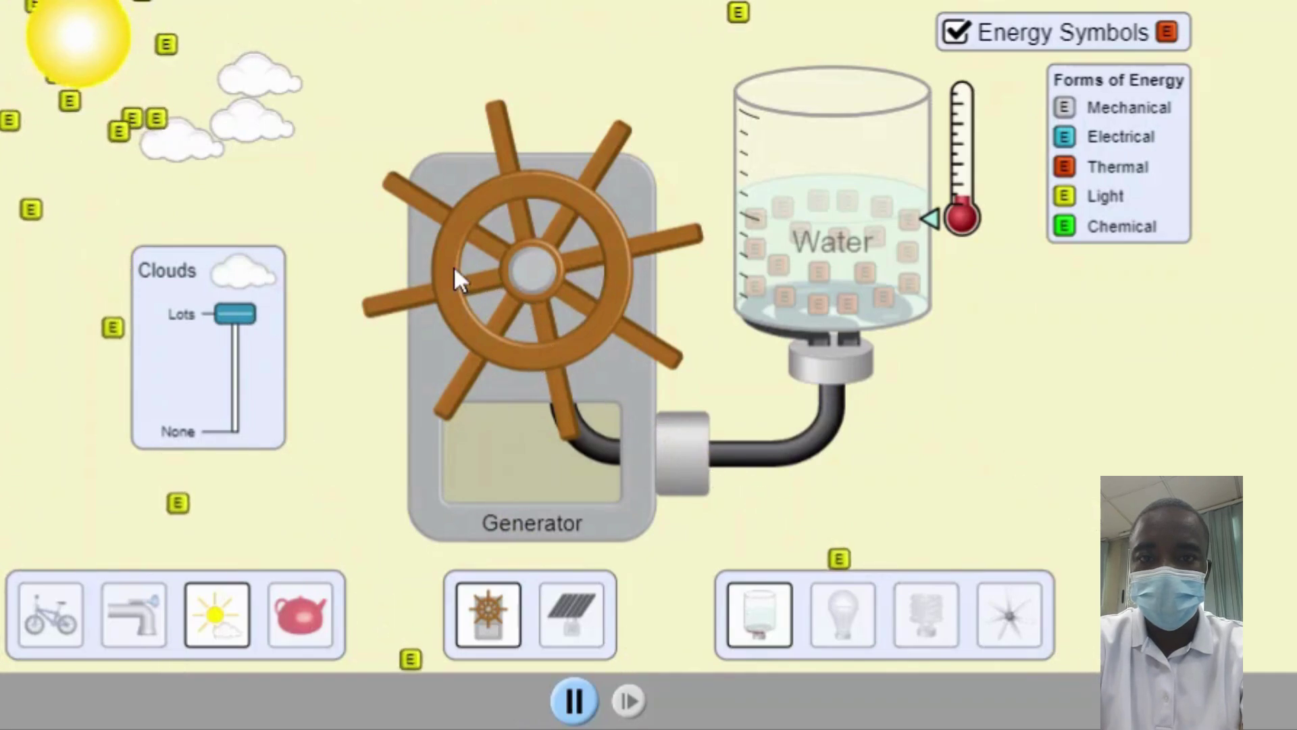
Step: Change the energy source to the kettle at maximum heat to warm the water, and replace the generator wheel with the solar panel
{"action": "left_click", "coordinate": [326, 613]}
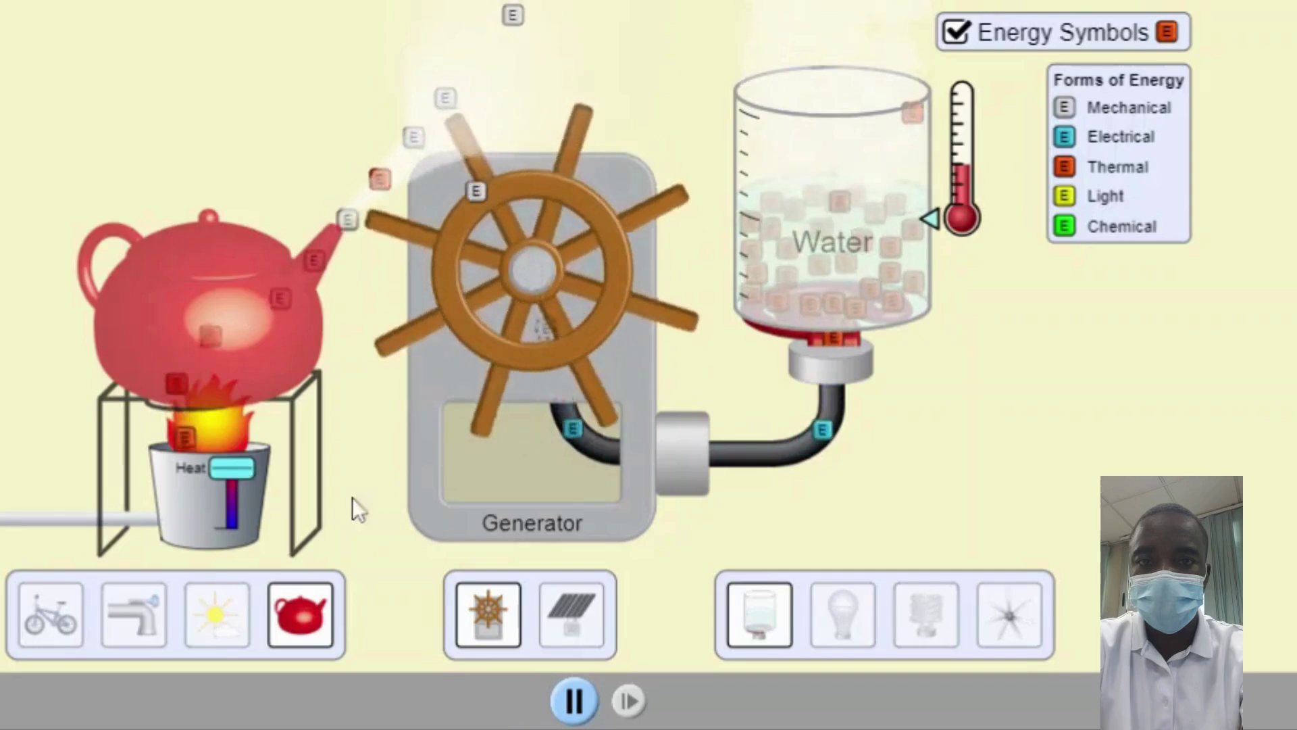
{"action": "left_click", "coordinate": [573, 616]}
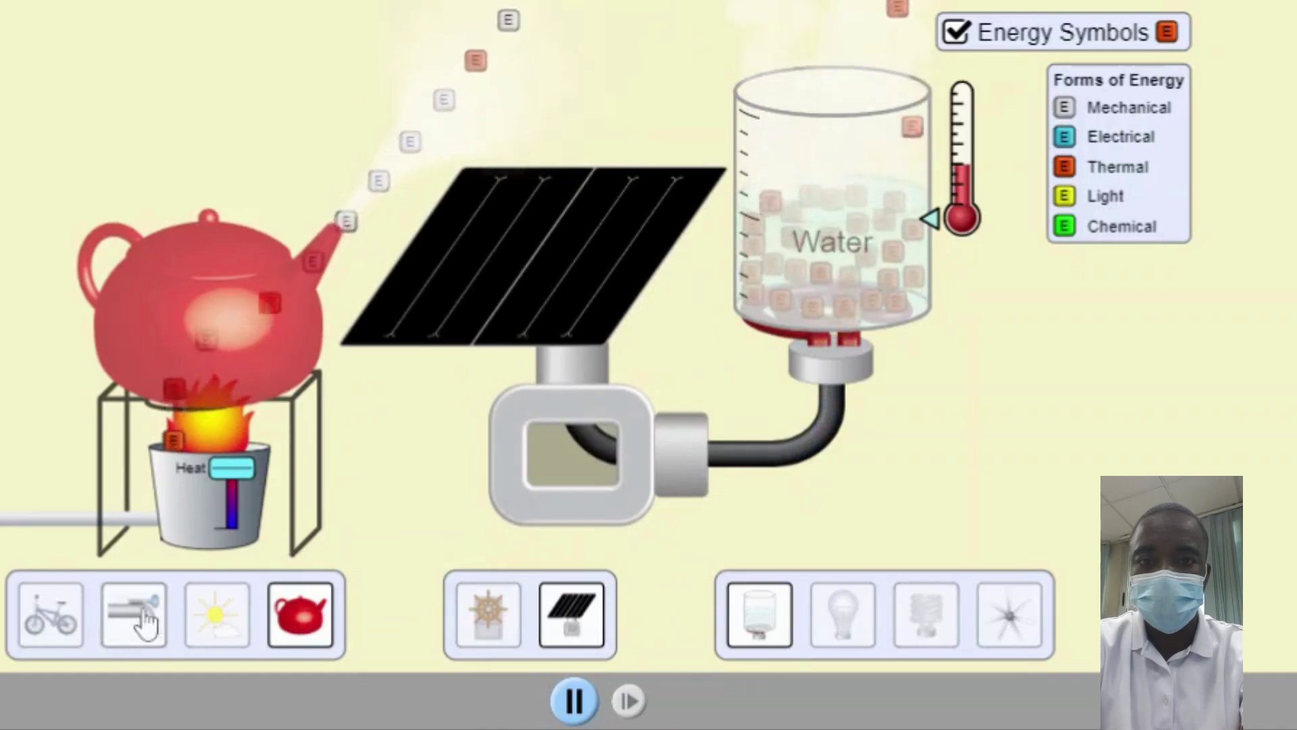
Step: Power the incandescent bulb from the sun through the solar panel, and raise the cloud cover almost to Lots
{"action": "left_click", "coordinate": [203, 616]}
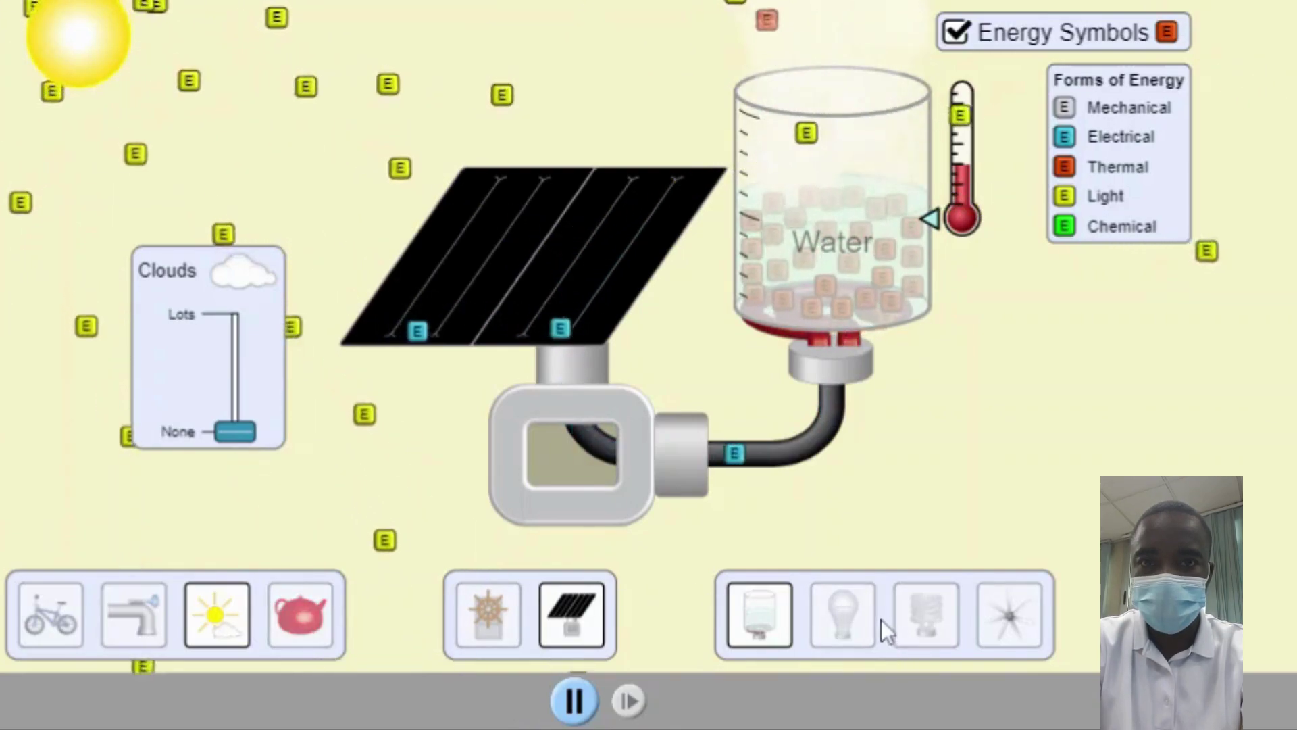
{"action": "left_click", "coordinate": [848, 632]}
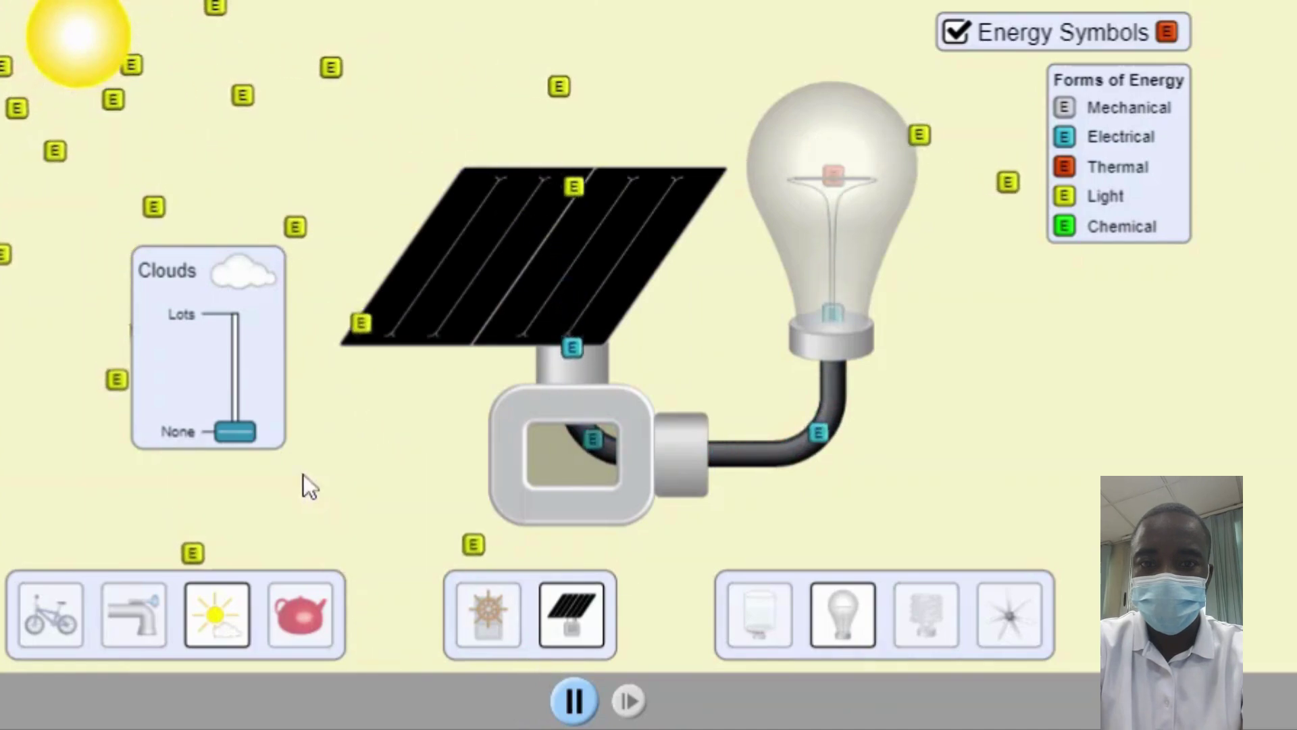
{"action": "left_click_drag", "start_coordinate": [250, 449], "coordinate": [254, 345]}
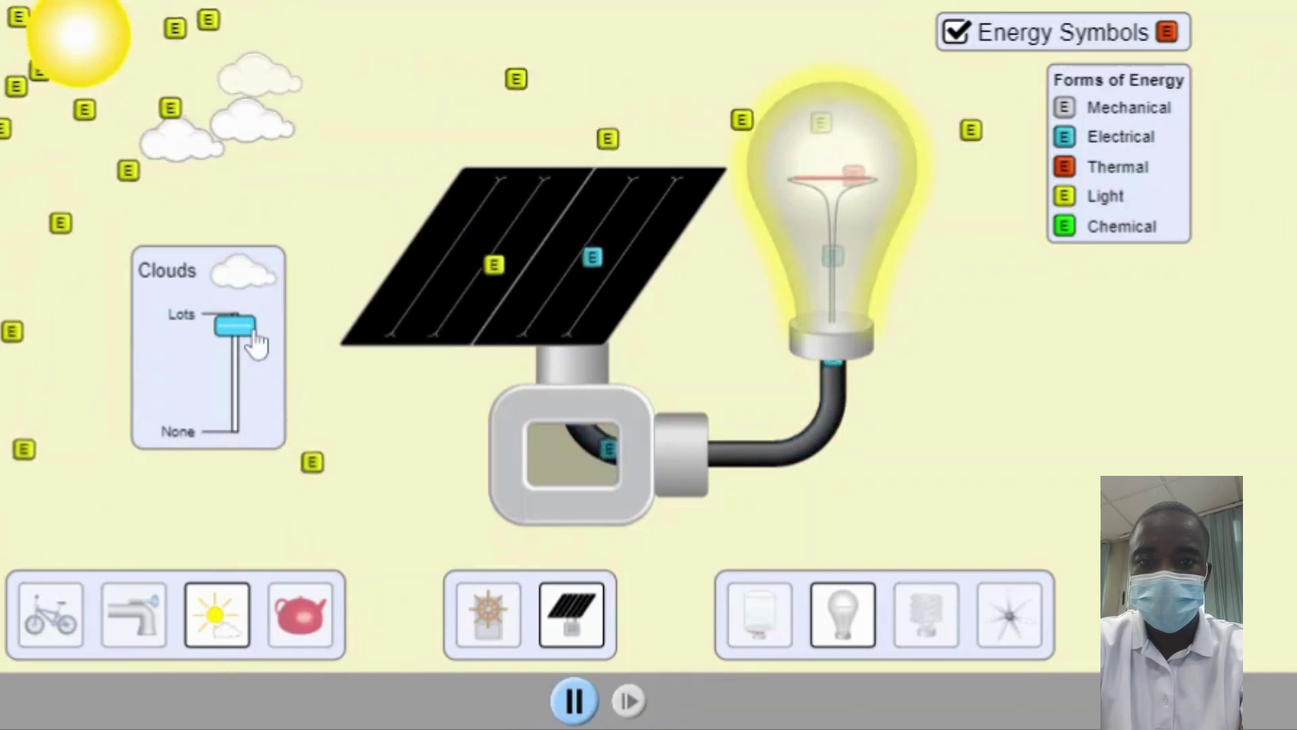